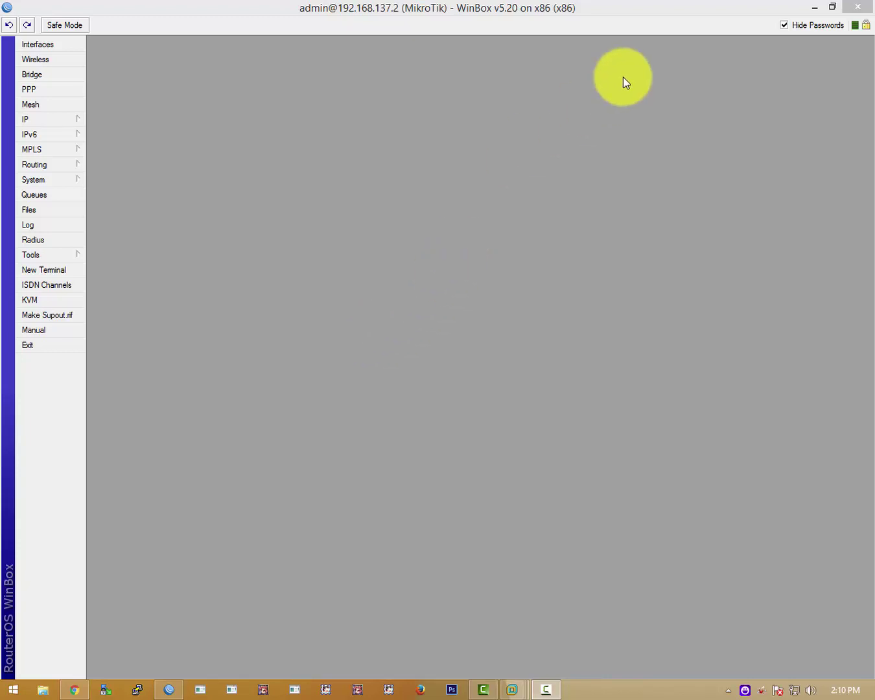
# Restore the WinBox router window, then maximize it again.
pyautogui.click(304, 11)
pyautogui.click(304, 11)
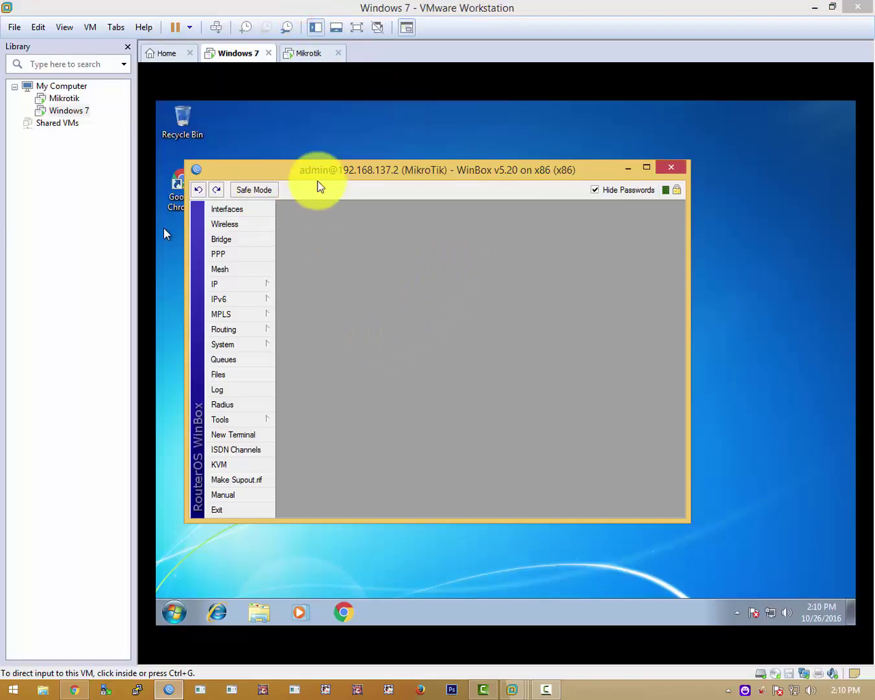
pyautogui.doubleClick(332, 168)
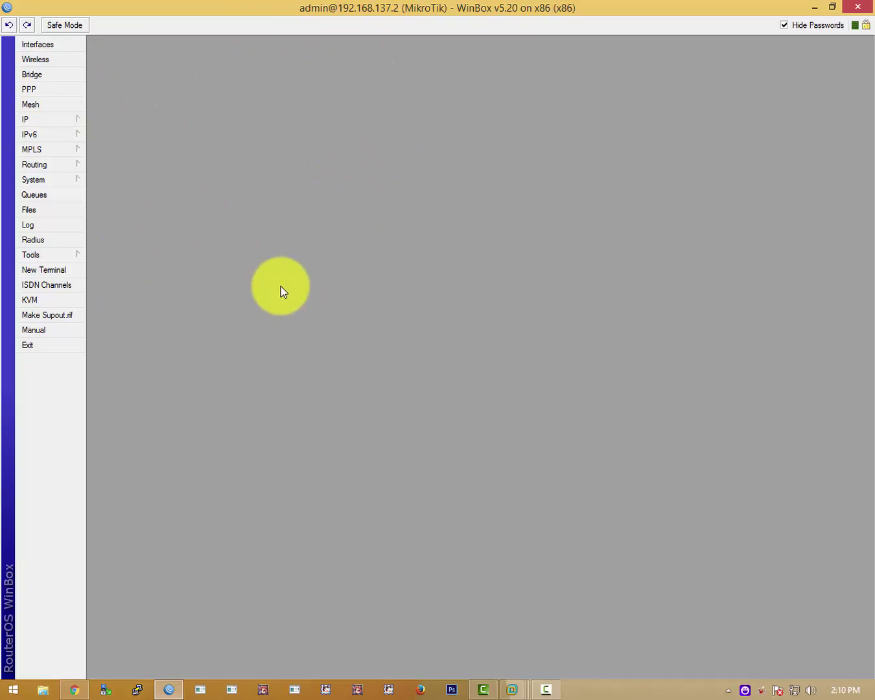
# Shrink WinBox to reveal the Windows 7 VM and launch Chrome inside it.
pyautogui.doubleClick(451, 10)
pyautogui.click(326, 581)
pyautogui.click(342, 609)
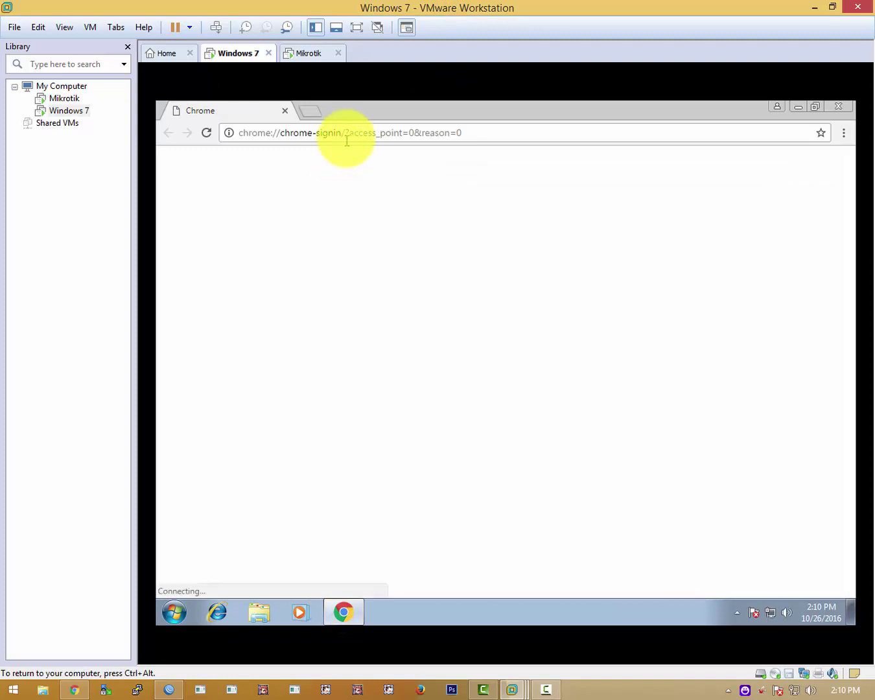
# Request google.com in Chrome to reach the hotspotilfan.net login page, then check its login fields.
pyautogui.click(345, 138)
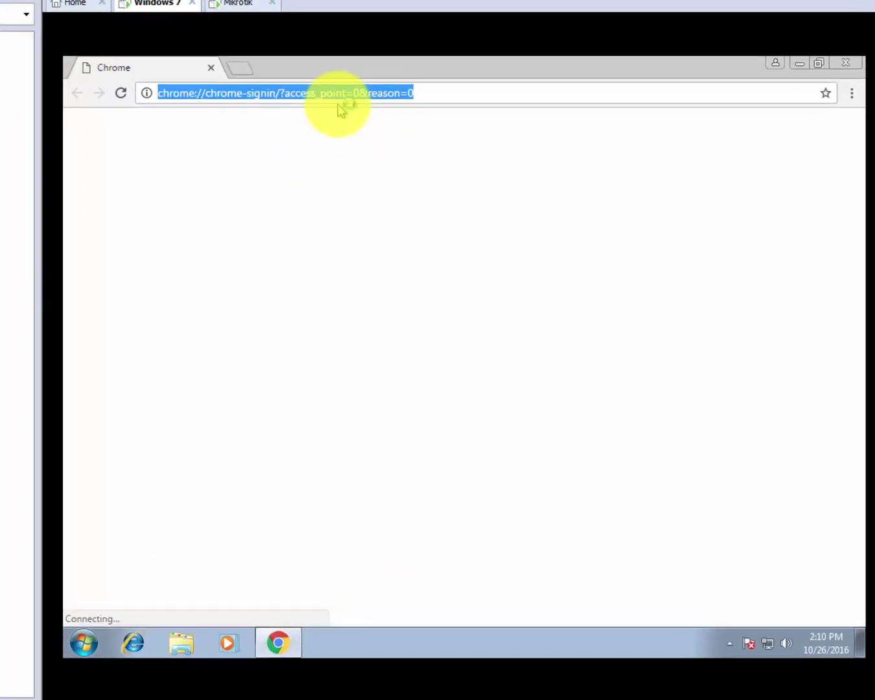
pyautogui.write('google.com')
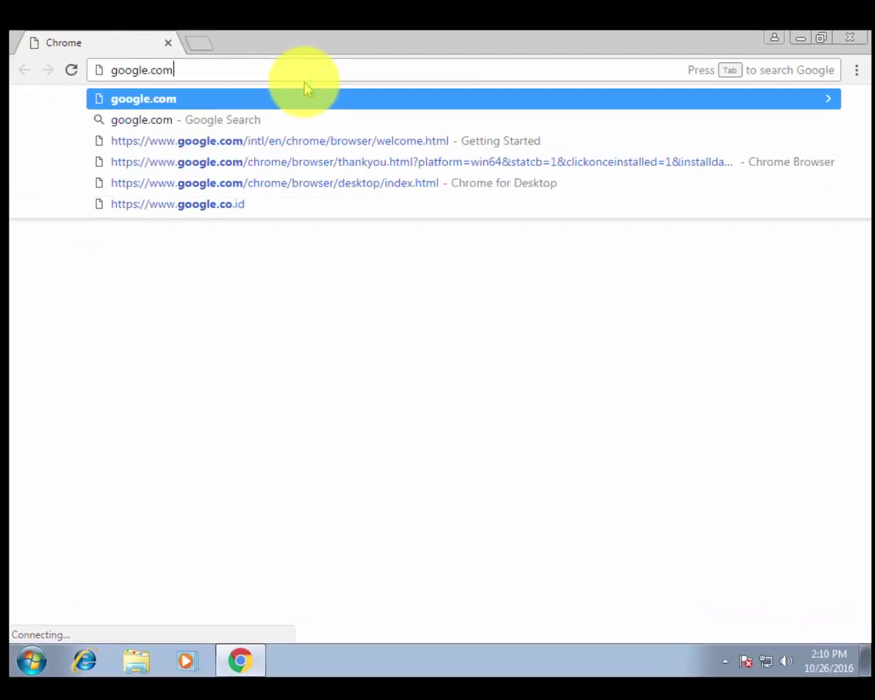
pyautogui.press('Return')
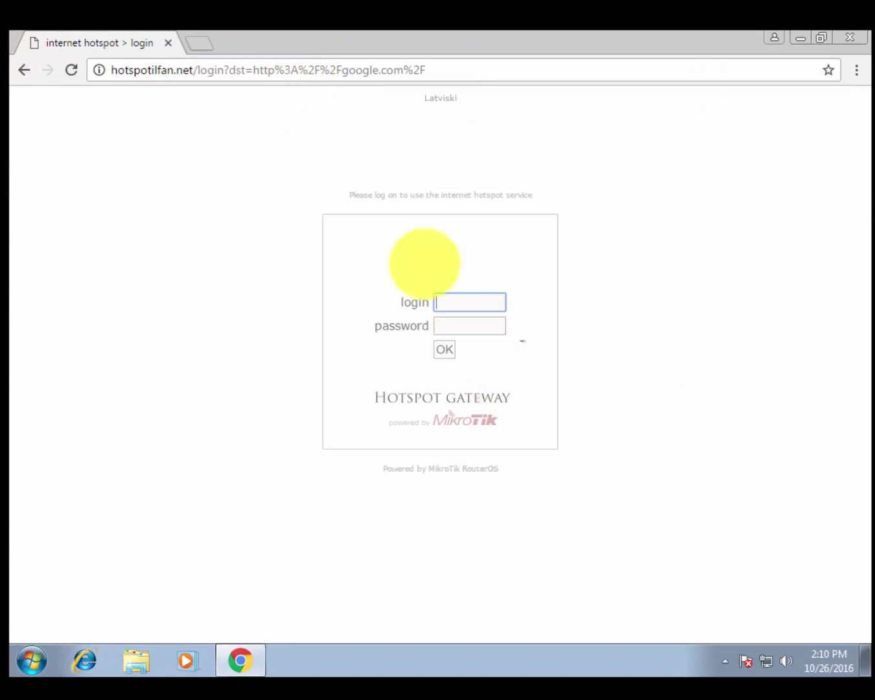
pyautogui.click(432, 324)
pyautogui.click(489, 322)
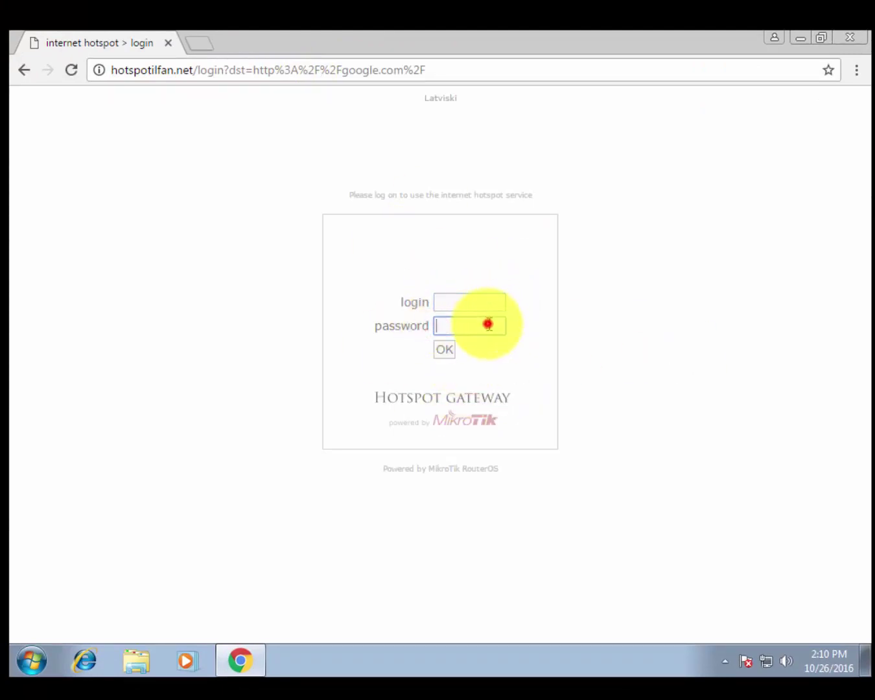
pyautogui.click(473, 306)
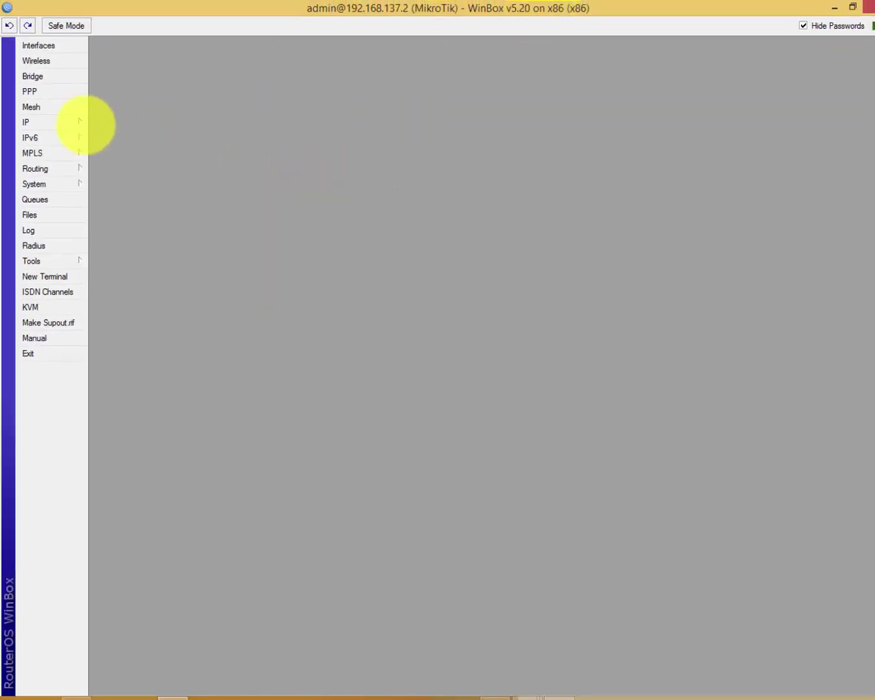
# Open IP > Hotspot and review the Server Profiles and Servers lists.
pyautogui.click(87, 122)
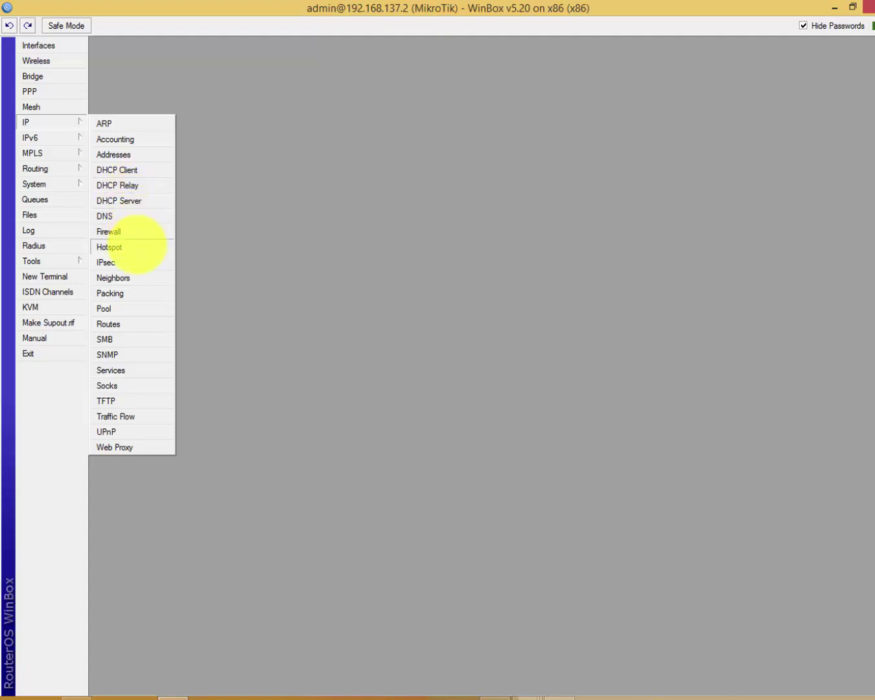
pyautogui.click(138, 246)
pyautogui.click(278, 263)
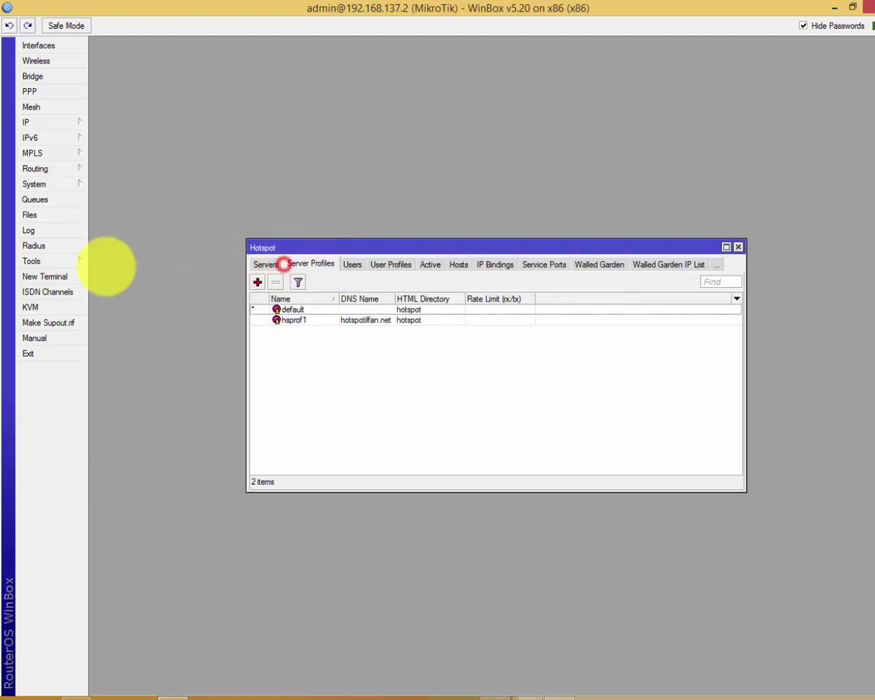
pyautogui.click(262, 264)
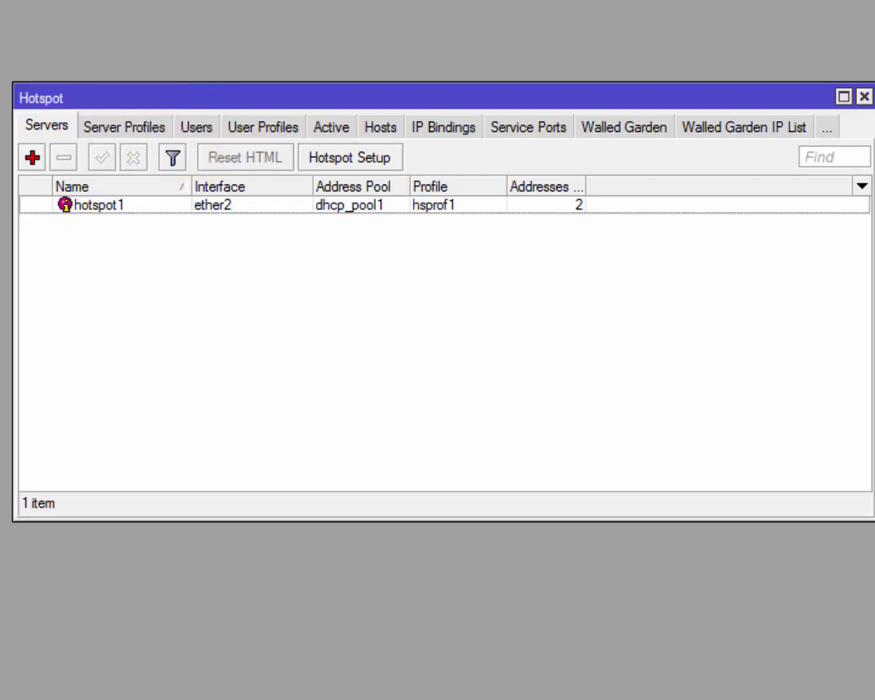
# Show the Users list with the admin and ilfan accounts.
pyautogui.click(192, 126)
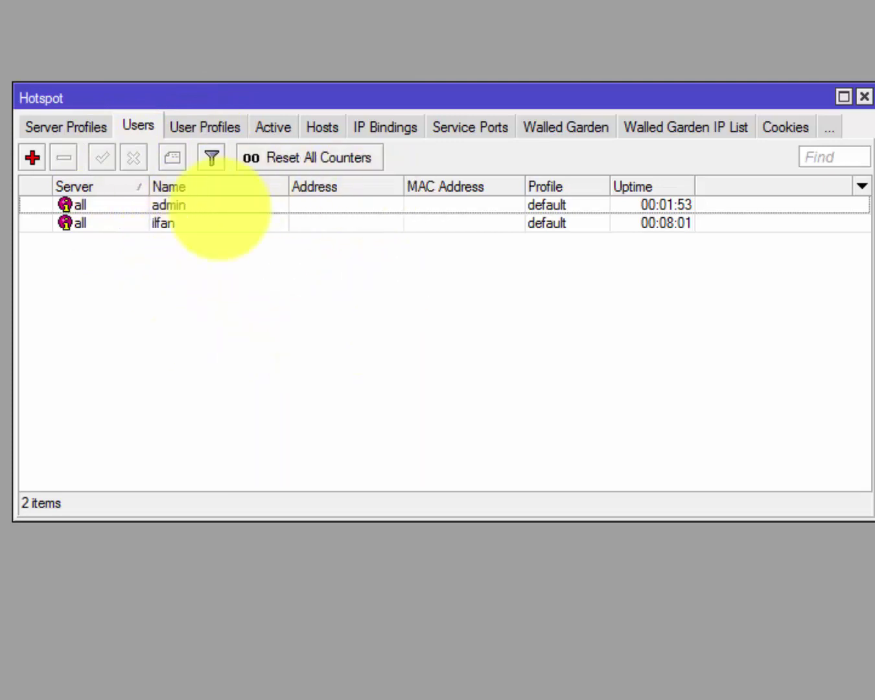
pyautogui.click(260, 220)
pyautogui.click(281, 270)
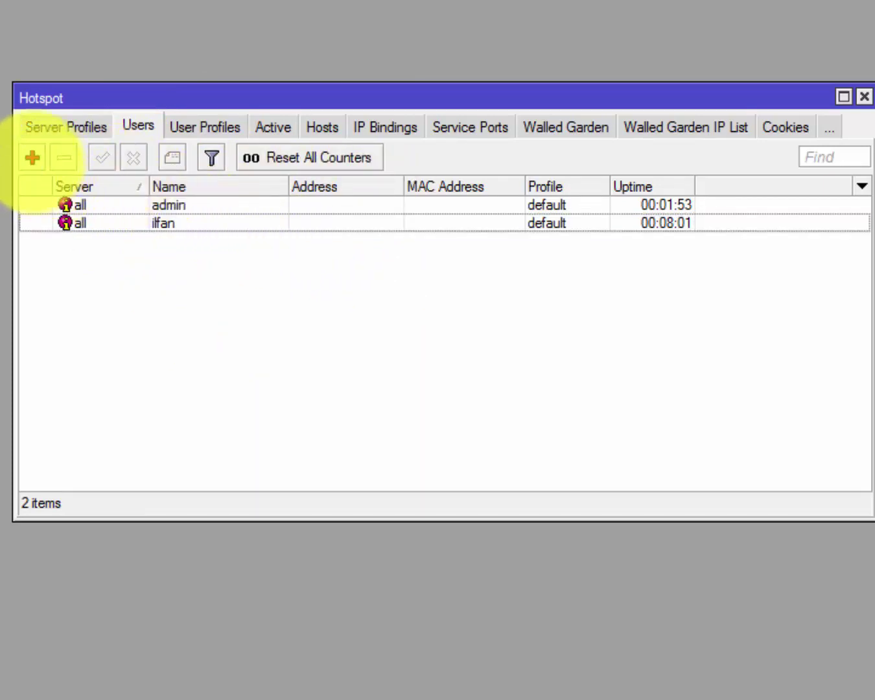
# Add a new hotspot user named 'limit' with a password, then go to its Limits settings.
pyautogui.click(32, 157)
pyautogui.click(256, 169)
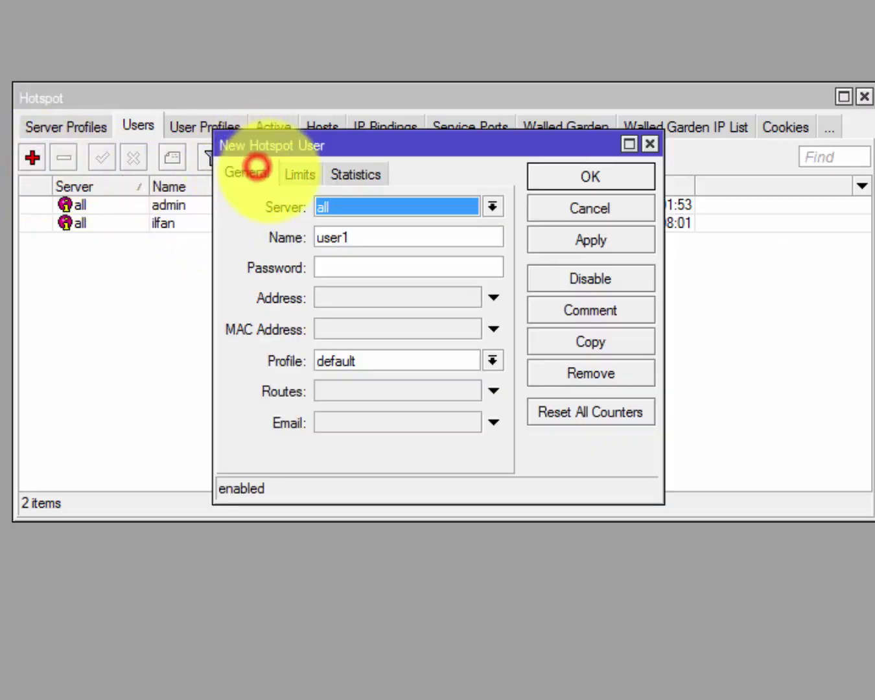
pyautogui.doubleClick(365, 235)
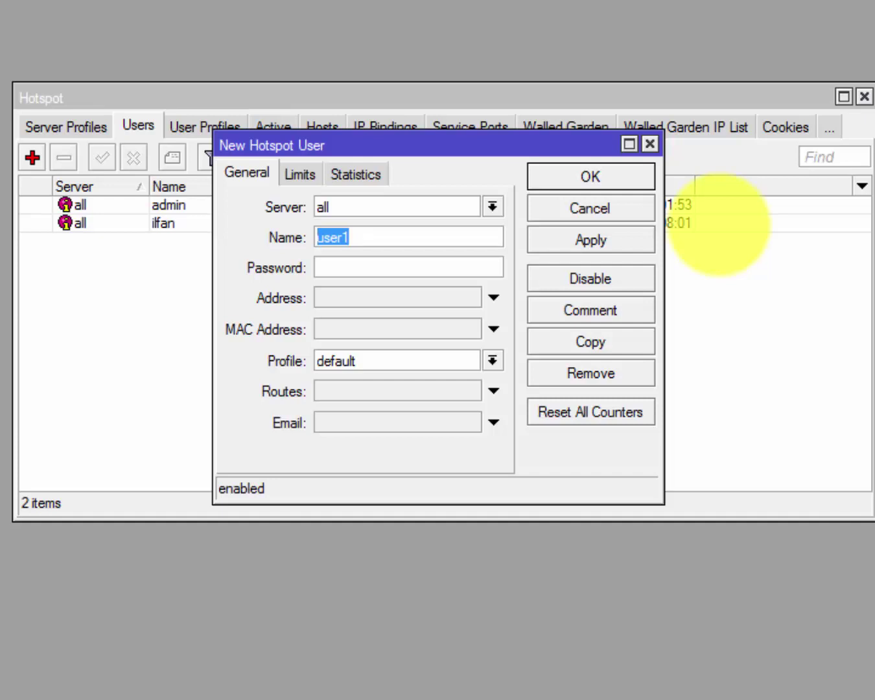
pyautogui.write('limit')
pyautogui.press('Tab')
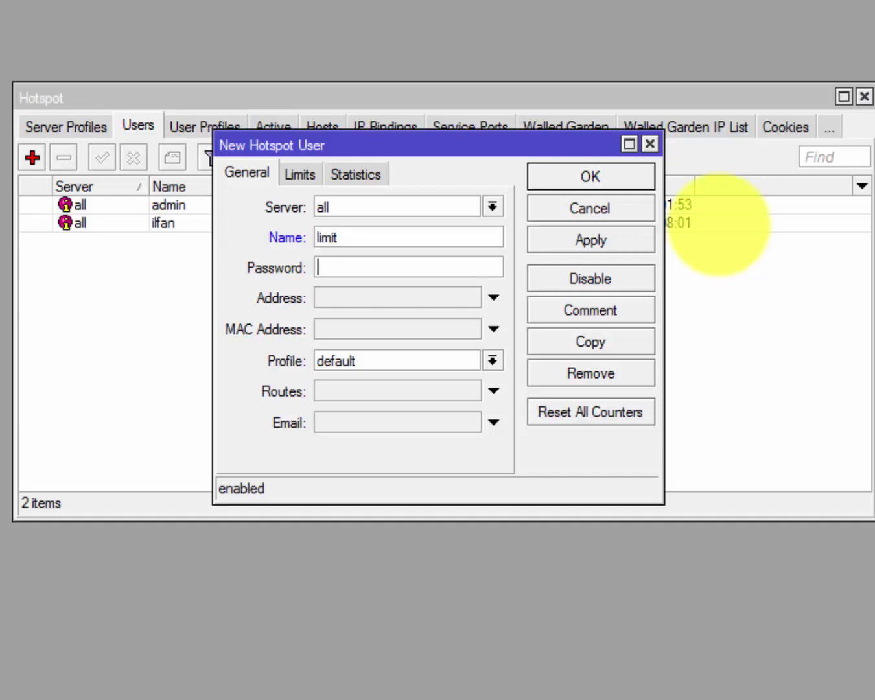
pyautogui.write('1234')
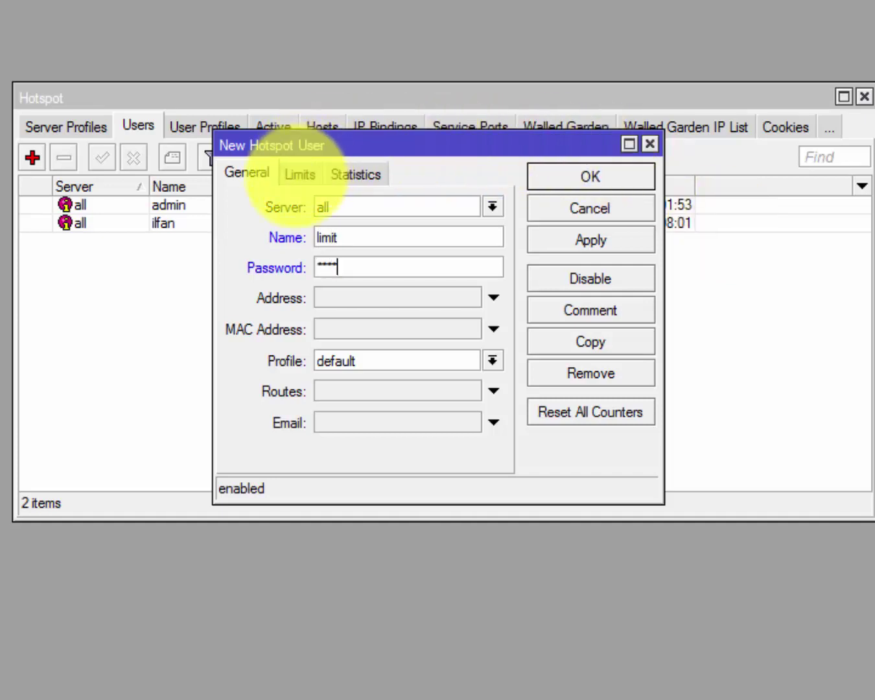
pyautogui.click(299, 174)
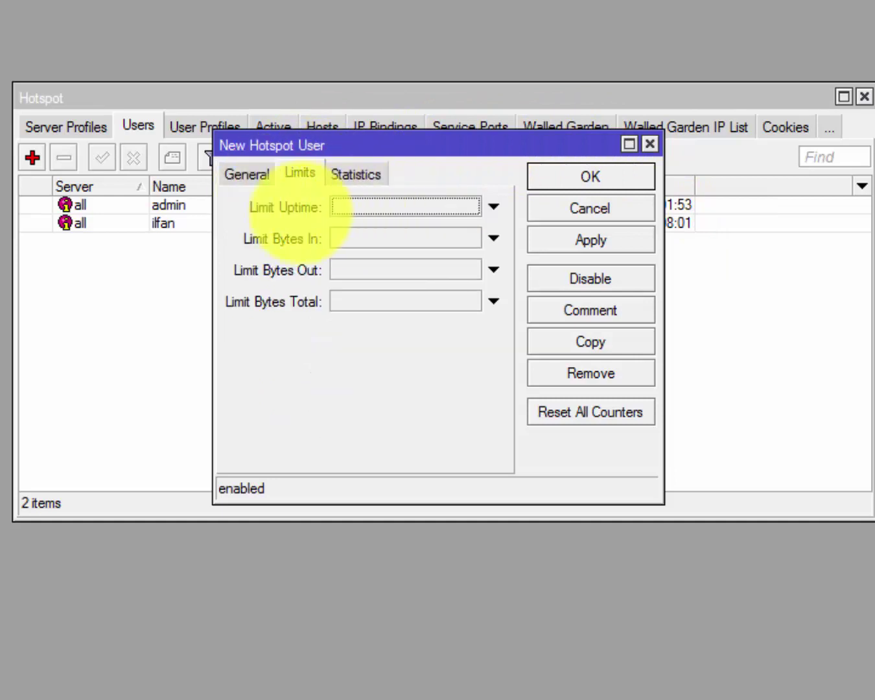
# Enable Limit Uptime for the new user and begin editing its time value.
pyautogui.click(368, 206)
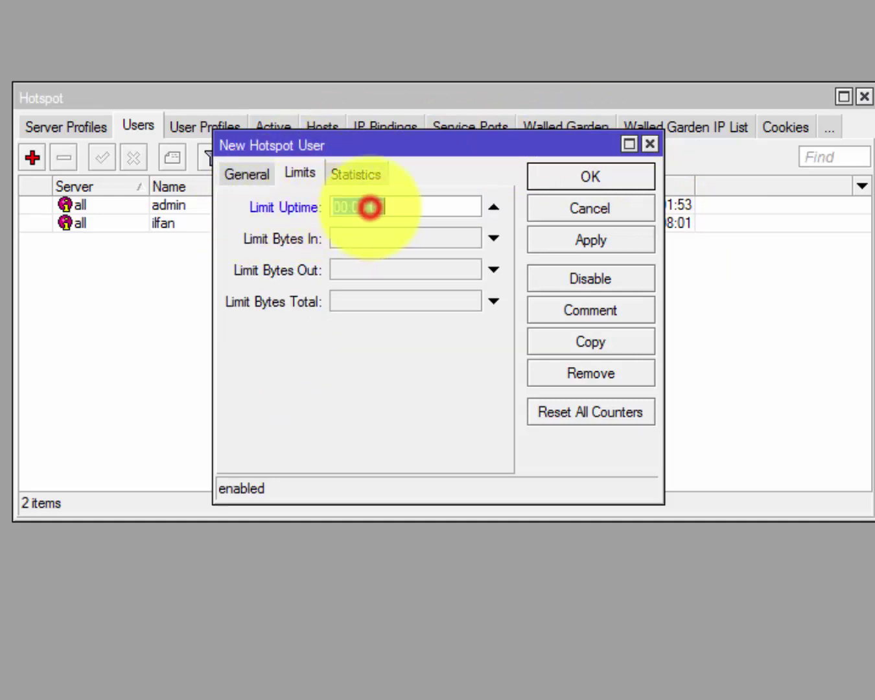
pyautogui.moveTo(393, 207); pyautogui.dragTo(354, 206)
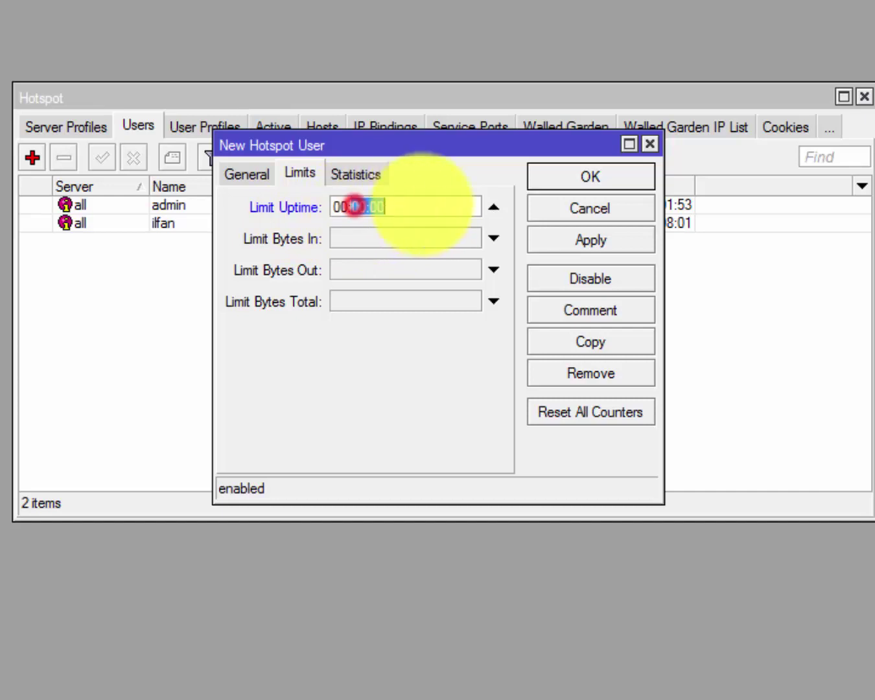
pyautogui.click(387, 206)
pyautogui.click(356, 207)
pyautogui.doubleClick(375, 206)
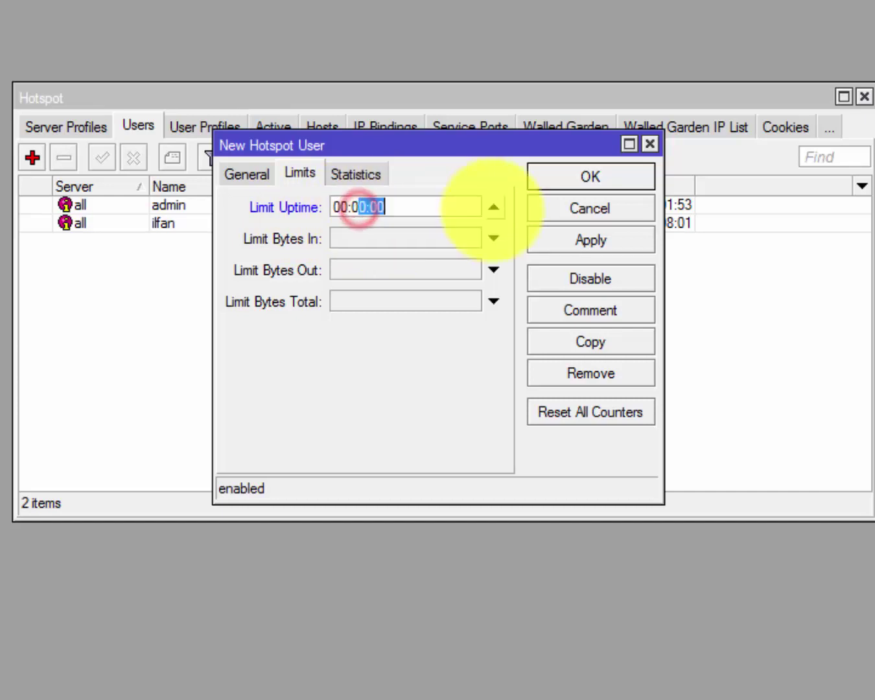
pyautogui.click(407, 207)
pyautogui.doubleClick(418, 205)
pyautogui.click(382, 206)
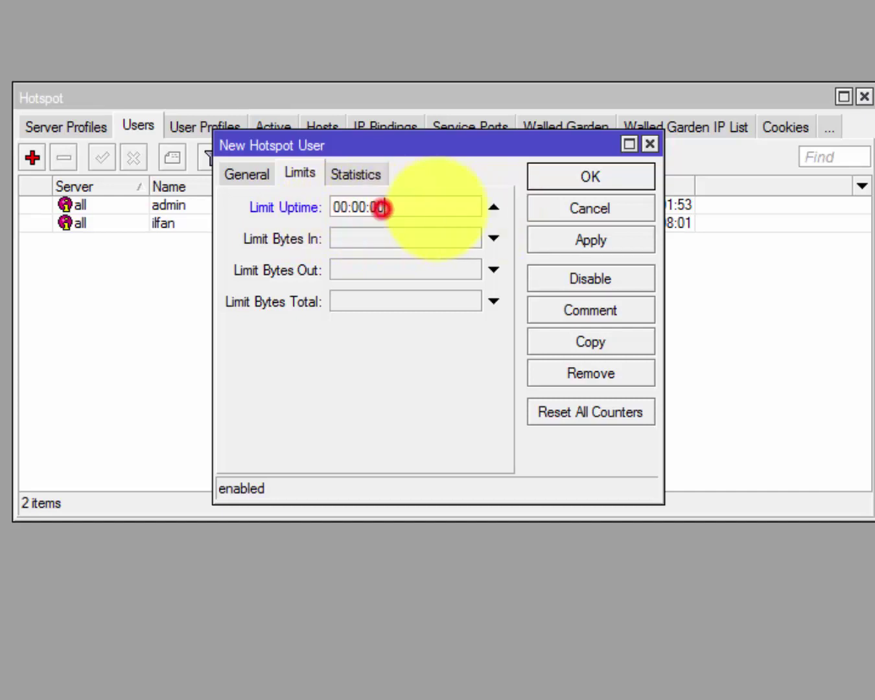
pyautogui.doubleClick(382, 206)
pyautogui.click(437, 208)
pyautogui.doubleClick(389, 207)
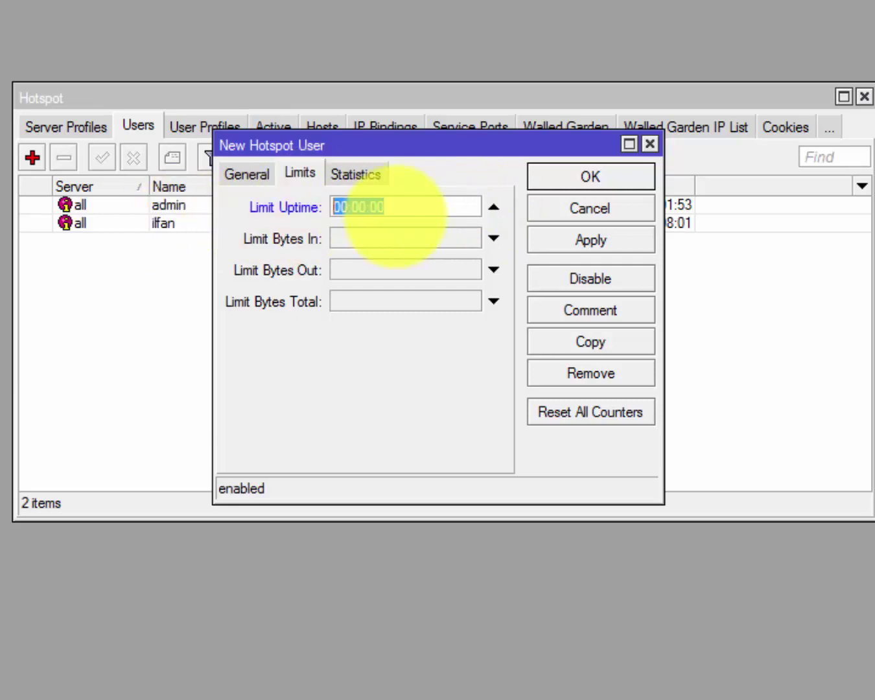
pyautogui.click(403, 208)
pyautogui.doubleClick(403, 209)
pyautogui.click(405, 209)
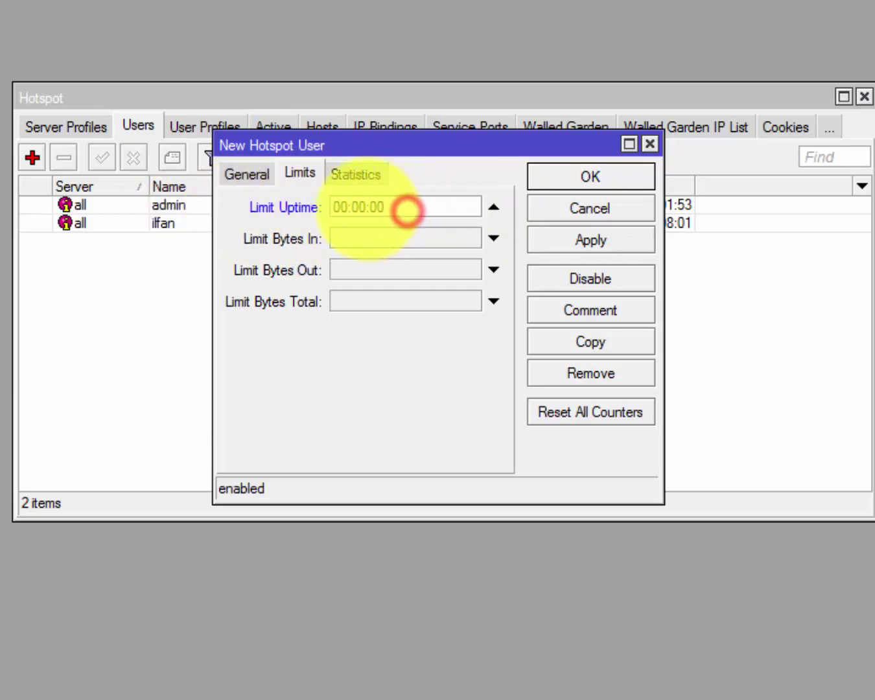
pyautogui.click(366, 207)
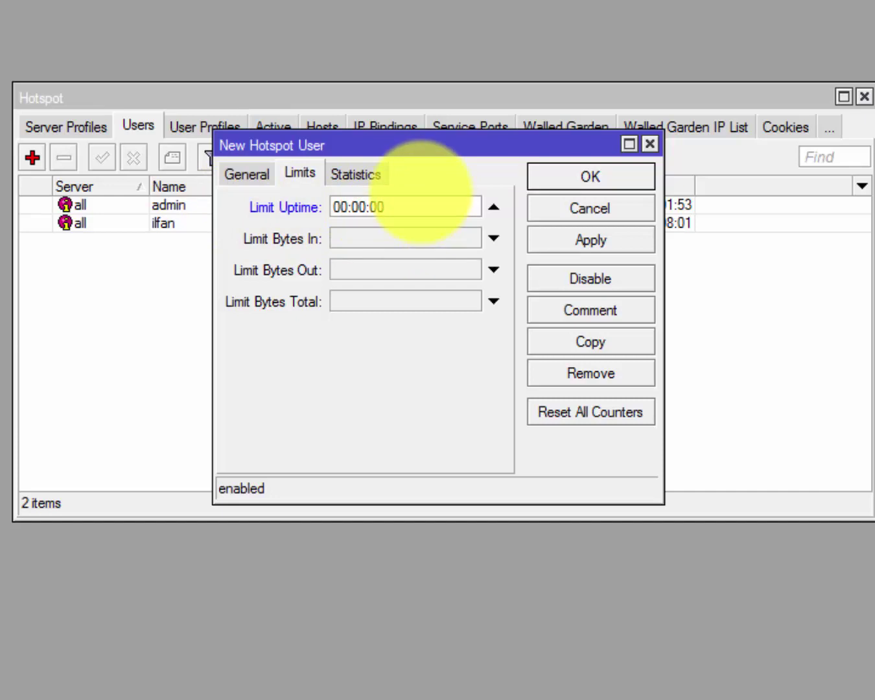
pyautogui.press('BackSpace')
# Adjust the Limit Uptime value to 00:00:30.
pyautogui.moveTo(396, 204); pyautogui.dragTo(364, 206)
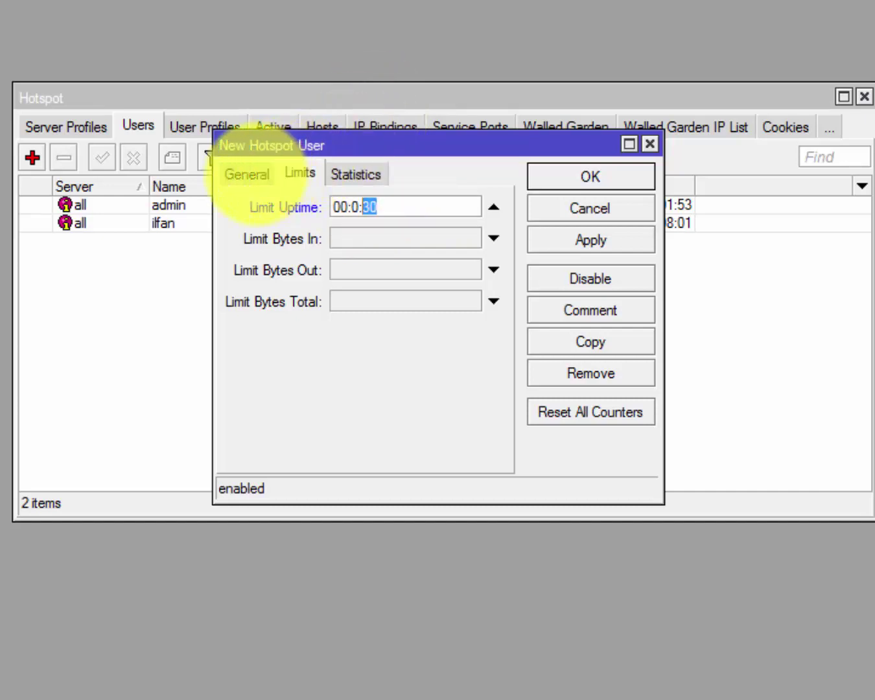
pyautogui.click(368, 206)
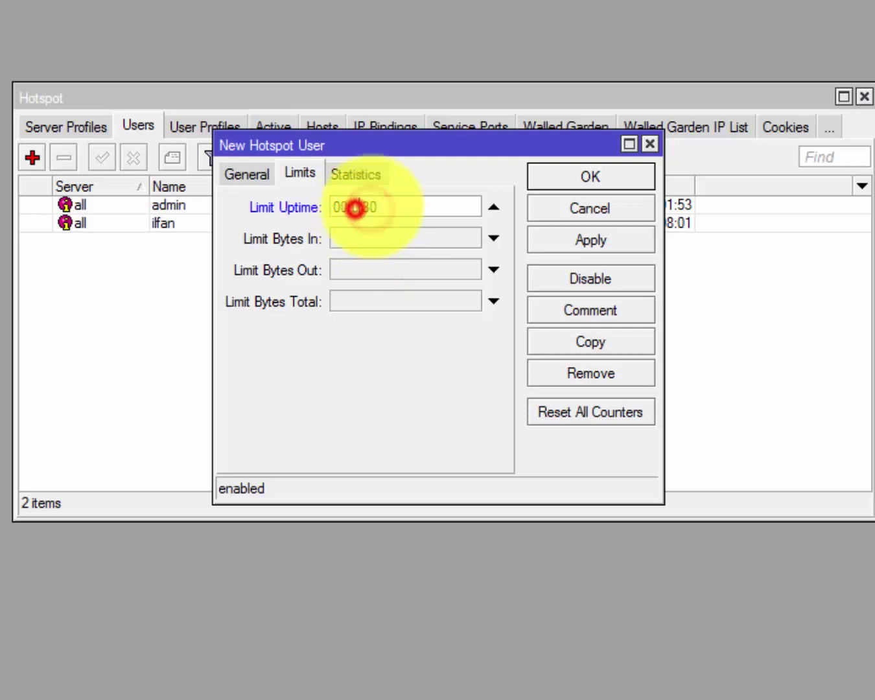
pyautogui.write('0')
pyautogui.moveTo(389, 206)
pyautogui.mouseDown()
pyautogui.moveTo(332, 207)
pyautogui.moveTo(402, 209)
pyautogui.mouseUp()
pyautogui.click(392, 211)
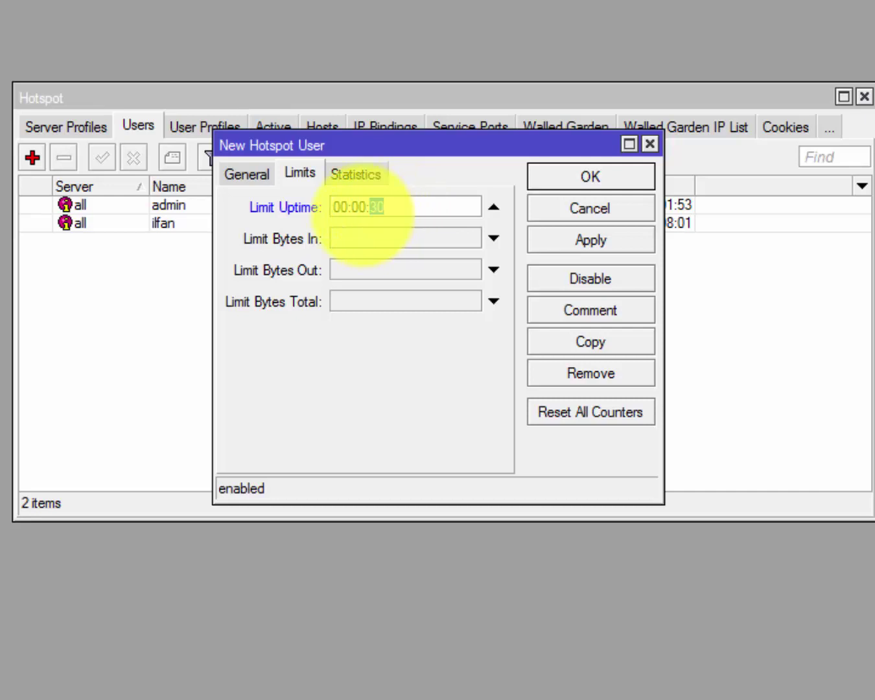
pyautogui.moveTo(356, 208); pyautogui.dragTo(362, 210)
pyautogui.click(351, 209)
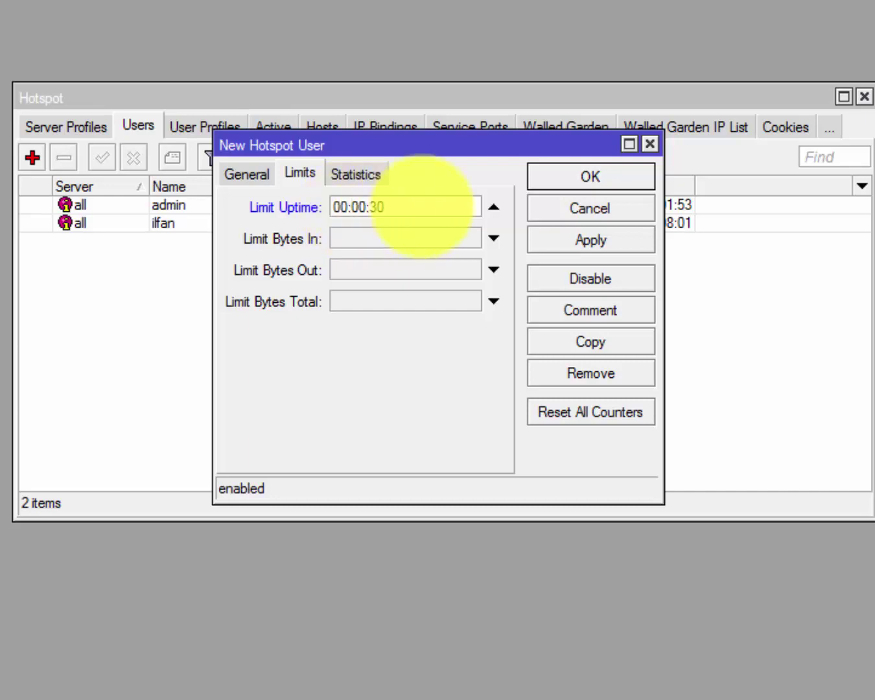
# Recheck the user's name and uptime limit, then save user 'limit' with OK.
pyautogui.click(257, 184)
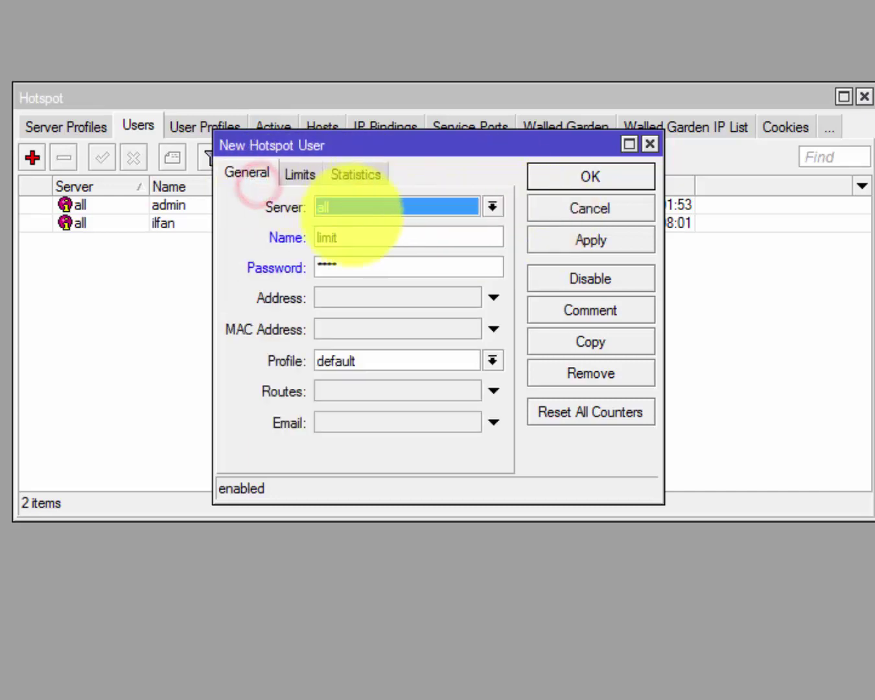
pyautogui.click(353, 241)
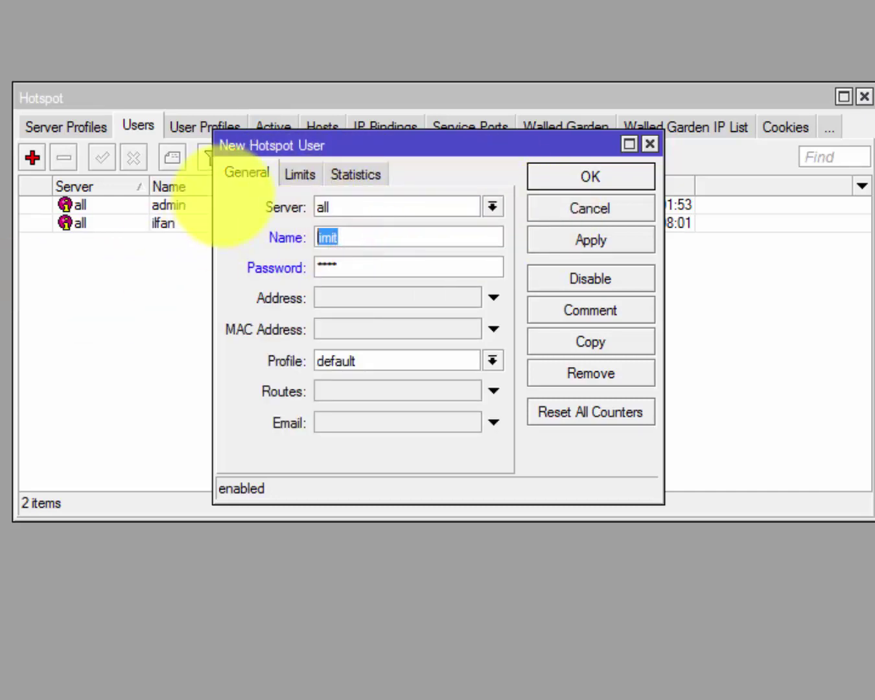
pyautogui.click(300, 172)
pyautogui.moveTo(394, 207); pyautogui.dragTo(355, 202)
pyautogui.click(368, 206)
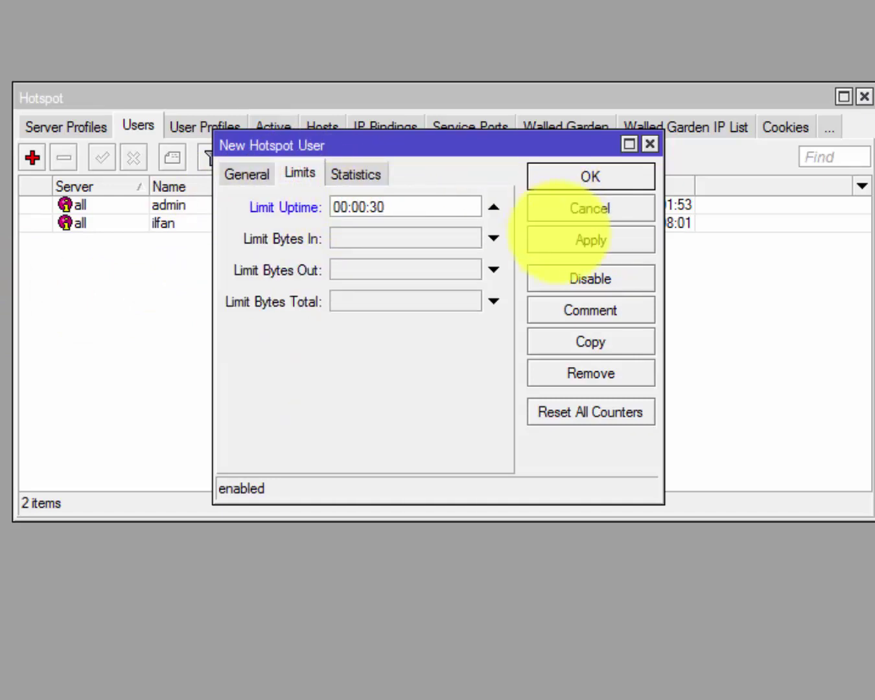
pyautogui.click(595, 177)
pyautogui.click(190, 241)
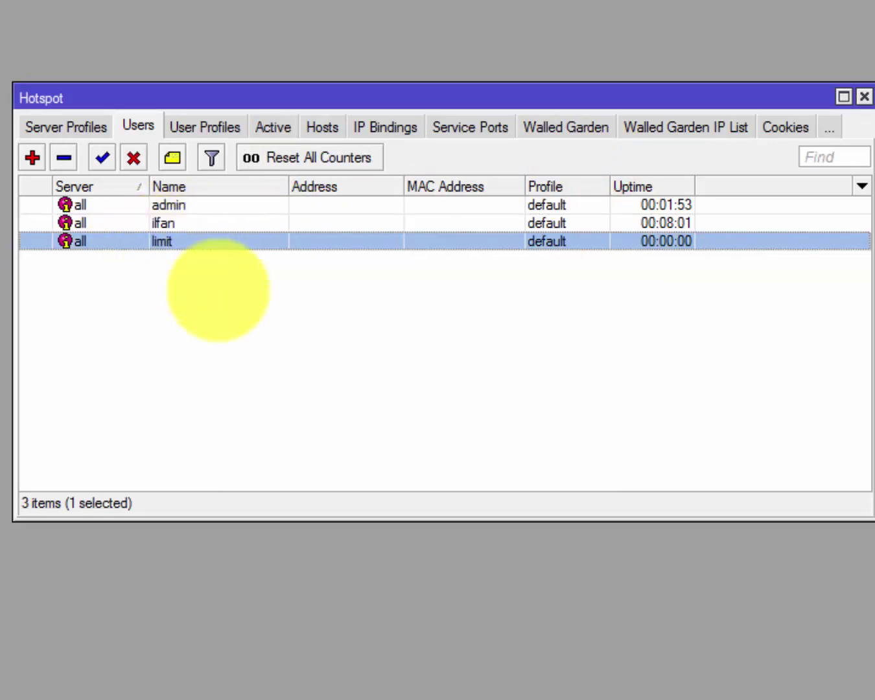
# Log in to the hotspot in Chrome as user 'limit' with its password.
pyautogui.moveTo(482, 699)
pyautogui.click(509, 692)
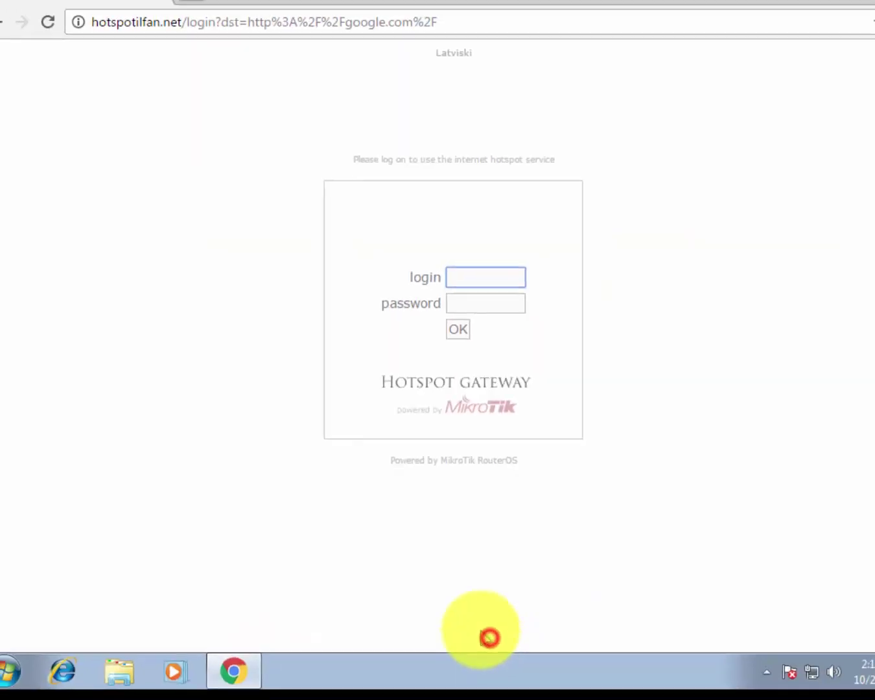
pyautogui.click(451, 290)
pyautogui.write('l')
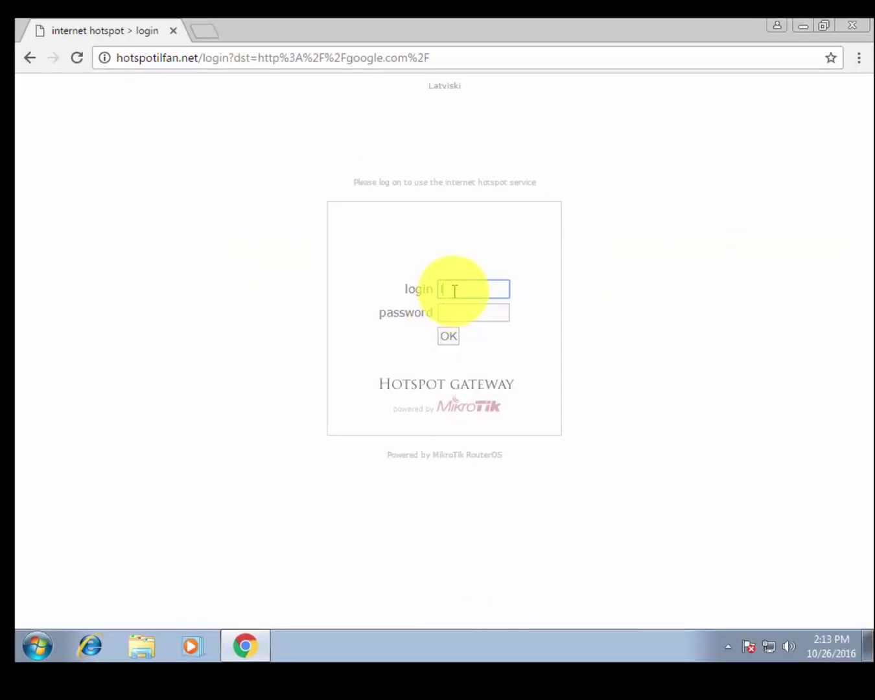
pyautogui.write('imit')
pyautogui.press('Tab')
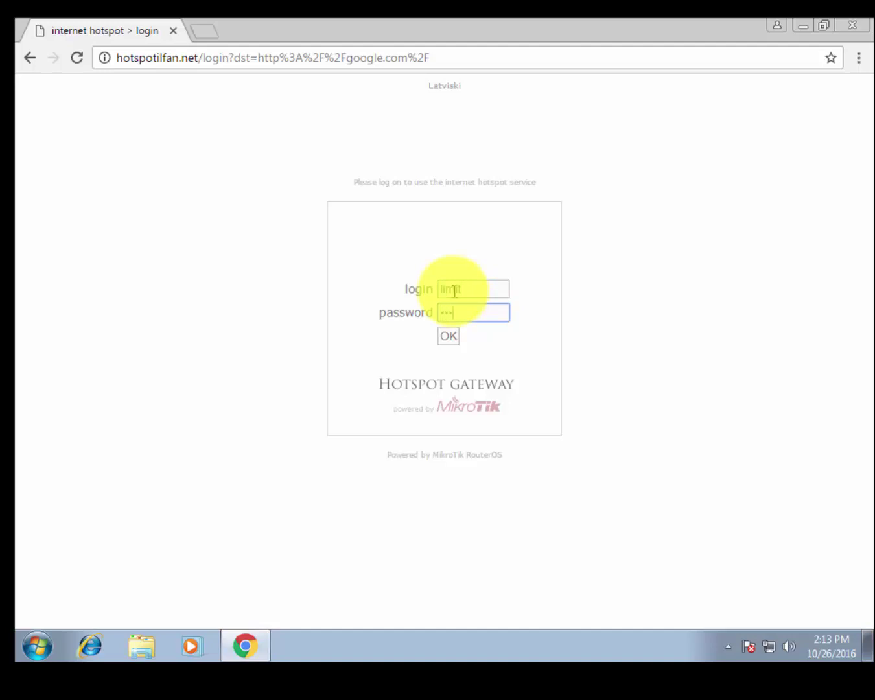
pyautogui.press('Return')
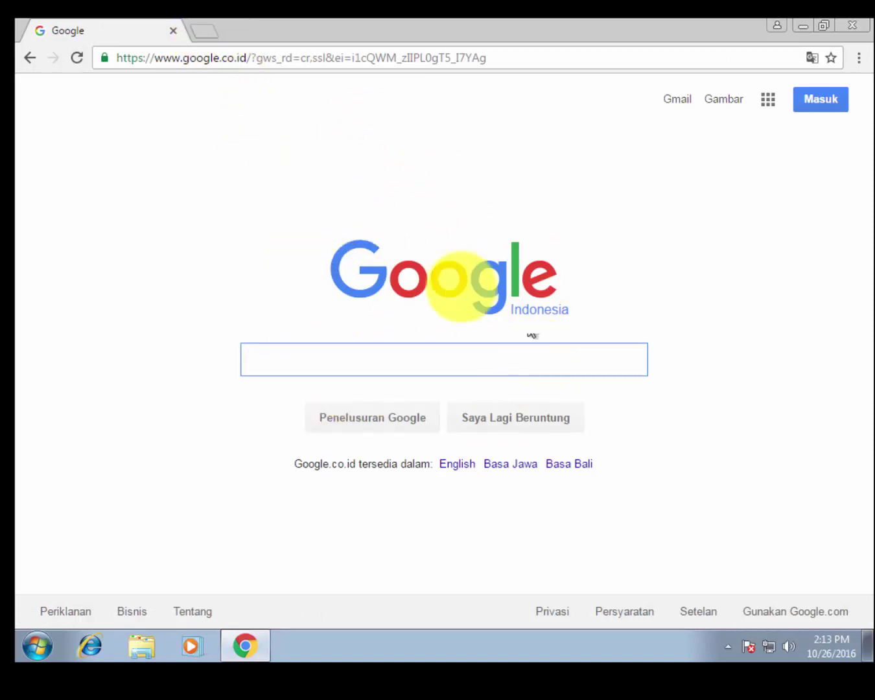
# Open the hotspotilfan.net status in a new tab and read 16s connected, 14s left.
pyautogui.click(219, 35)
pyautogui.write('http://google.com')
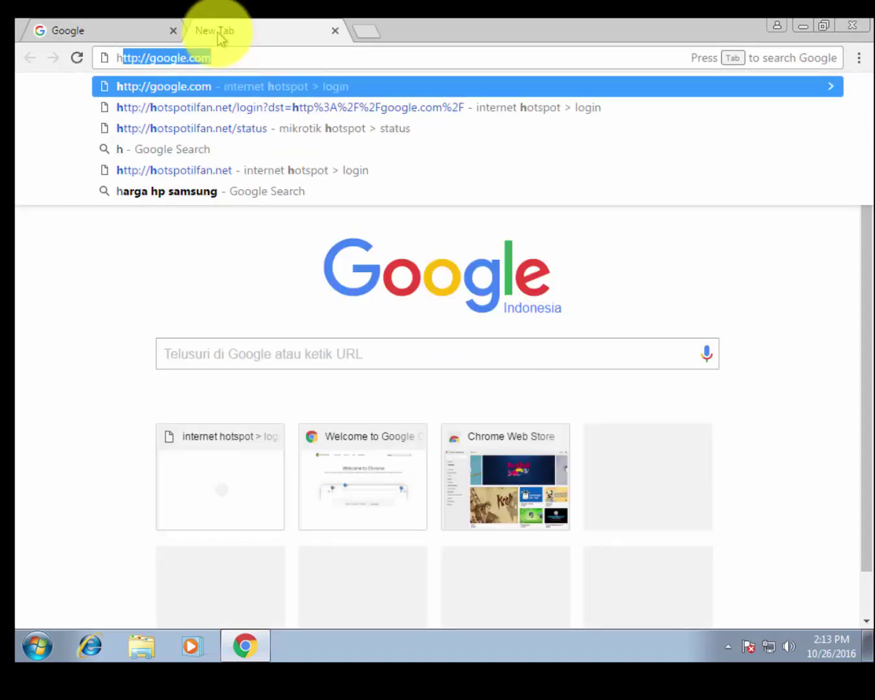
pyautogui.press('Down')
pyautogui.press('Down')
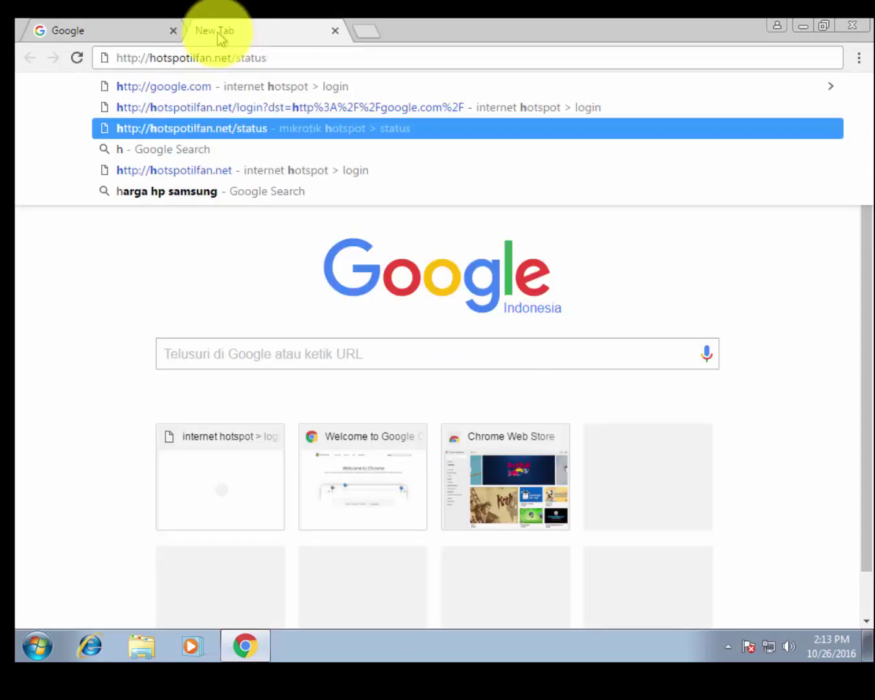
pyautogui.moveTo(233, 57); pyautogui.dragTo(328, 58)
pyautogui.press('BackSpace')
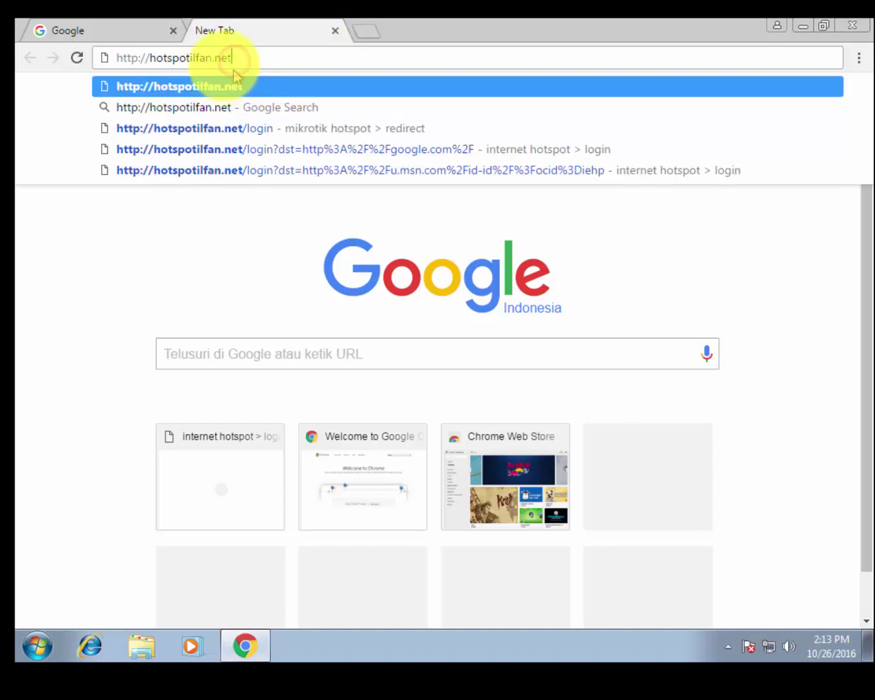
pyautogui.press('Return')
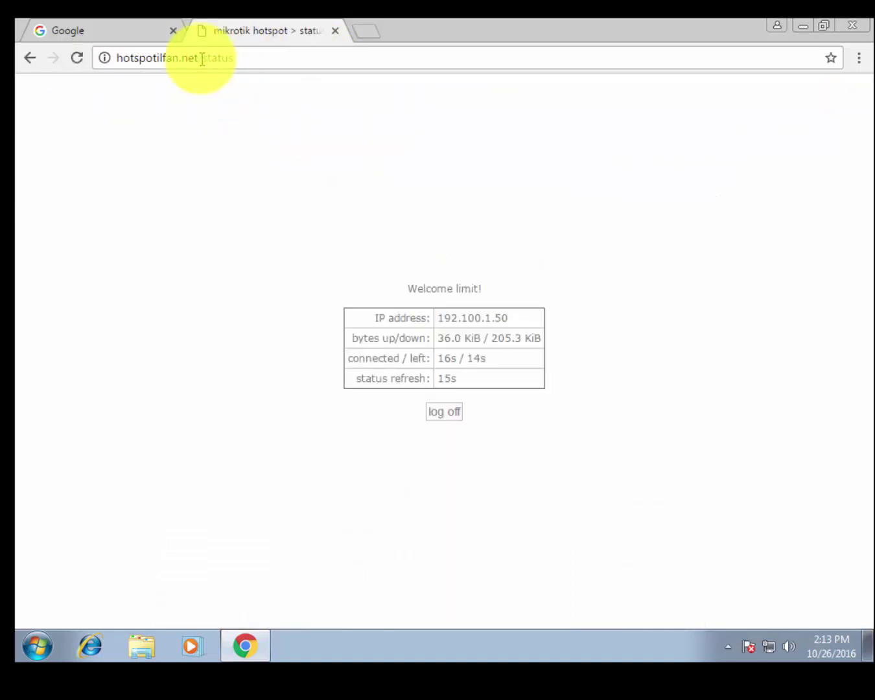
pyautogui.moveTo(431, 359)
pyautogui.mouseDown()
pyautogui.moveTo(504, 357)
pyautogui.moveTo(419, 361)
pyautogui.mouseUp()
pyautogui.click(505, 359)
pyautogui.click(437, 357)
pyautogui.click(486, 360)
pyautogui.moveTo(486, 360); pyautogui.dragTo(468, 357)
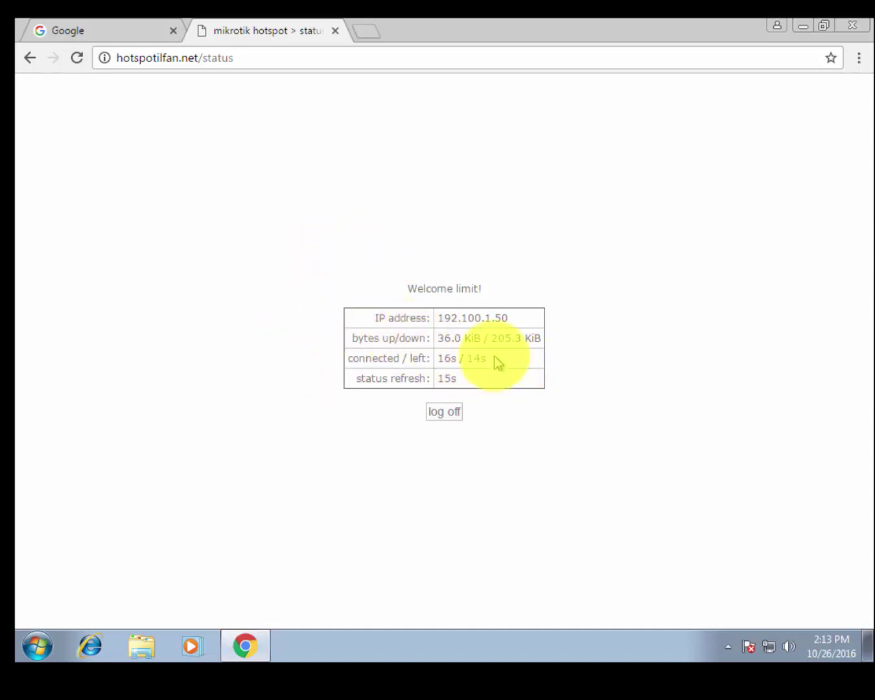
pyautogui.click(116, 30)
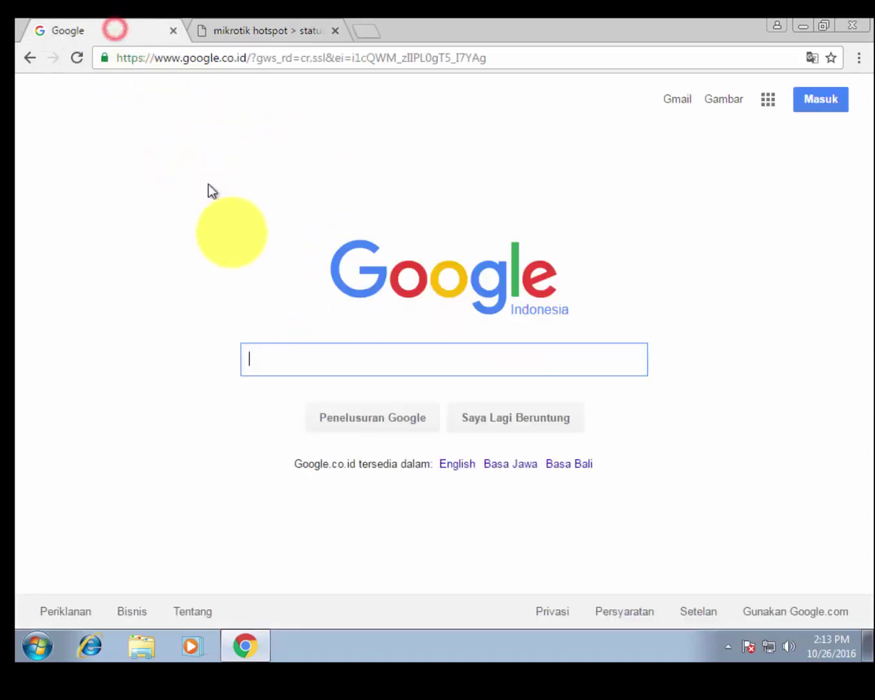
# Reload the Google tab twice, checking the hotspot tab in between, then close the Google tab.
pyautogui.rightClick(144, 142)
pyautogui.click(168, 191)
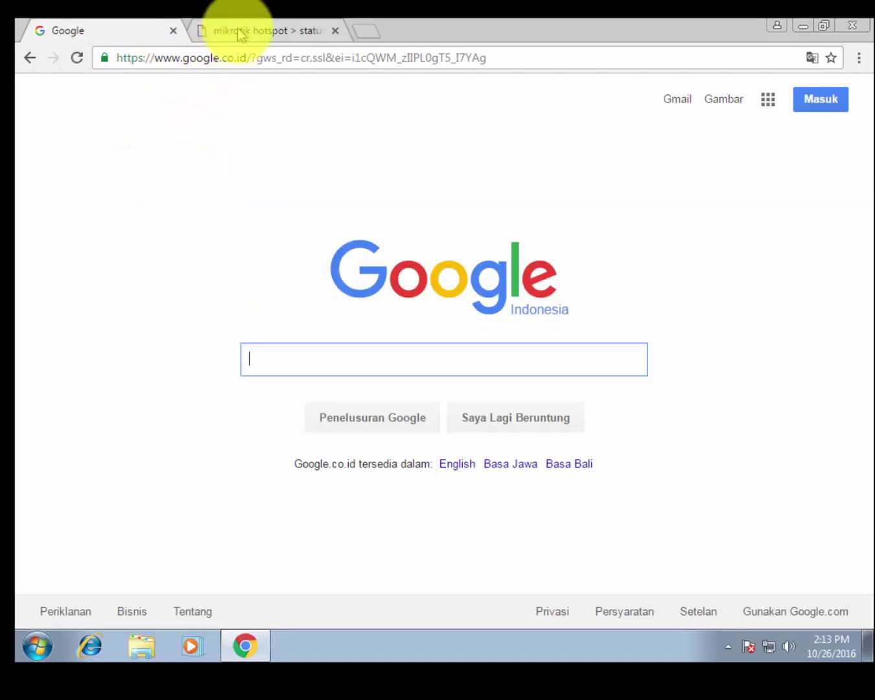
pyautogui.click(240, 33)
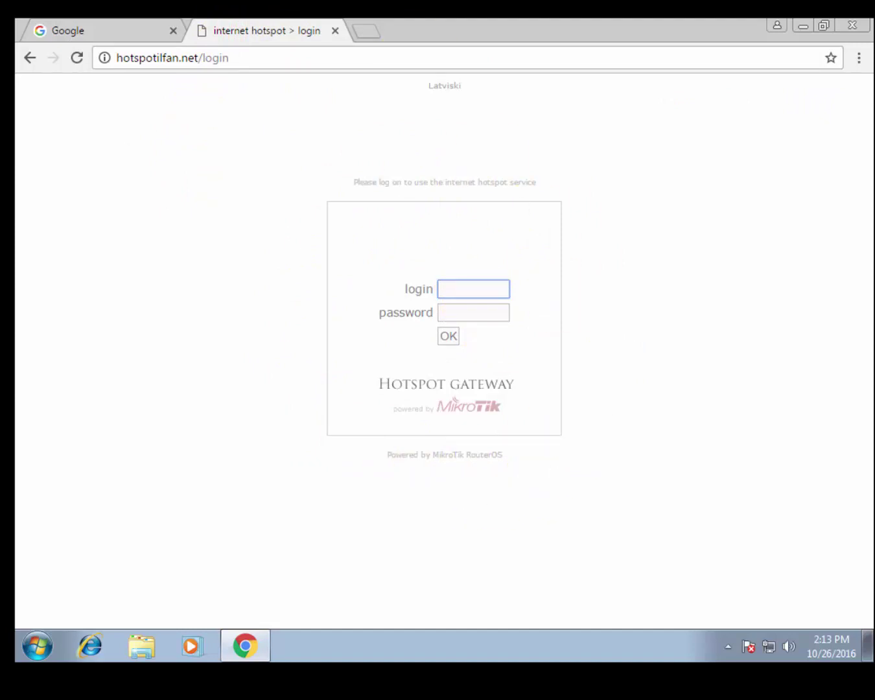
pyautogui.click(94, 30)
pyautogui.rightClick(162, 192)
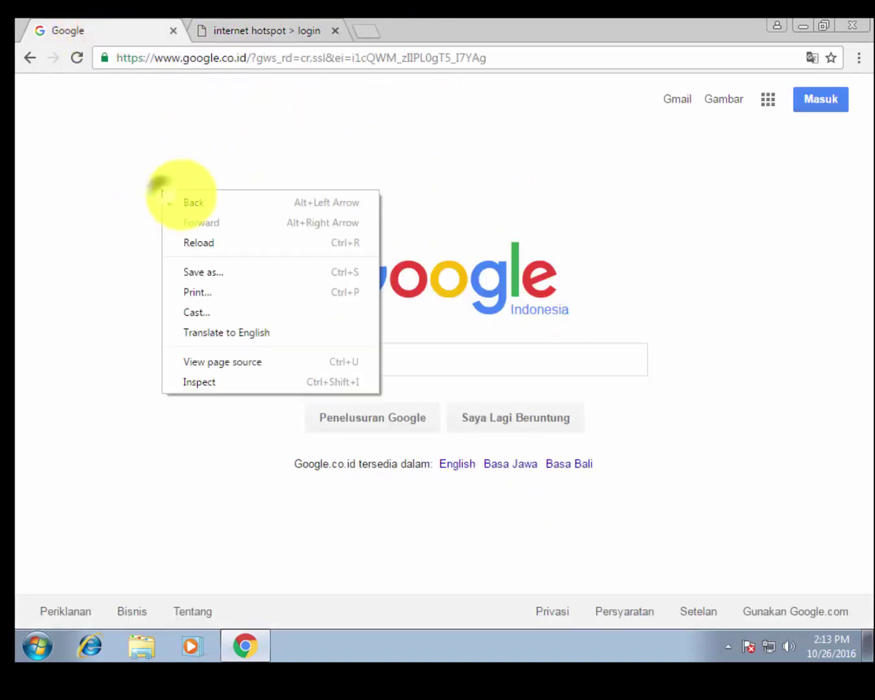
pyautogui.click(201, 243)
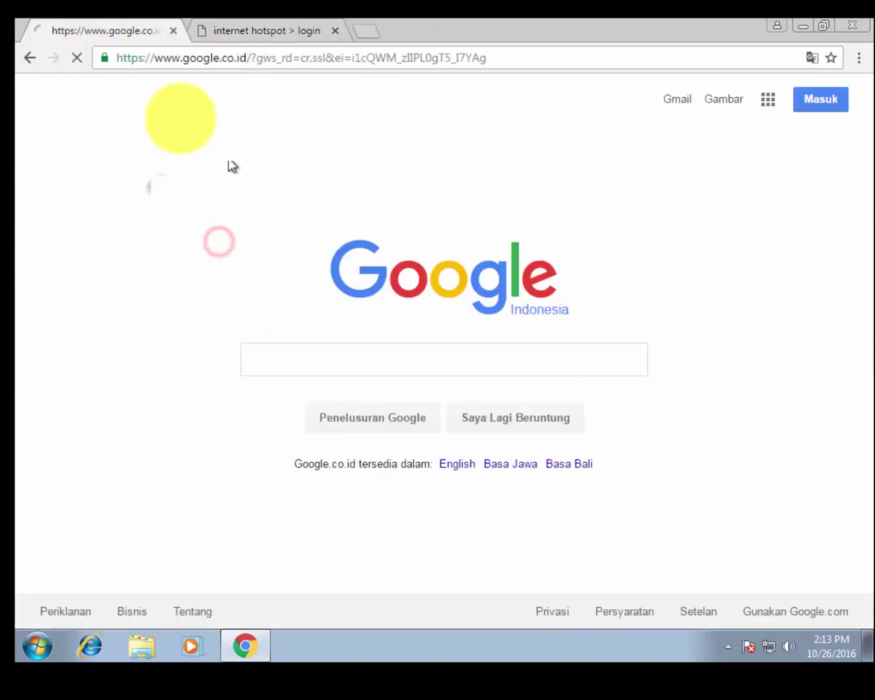
pyautogui.click(172, 31)
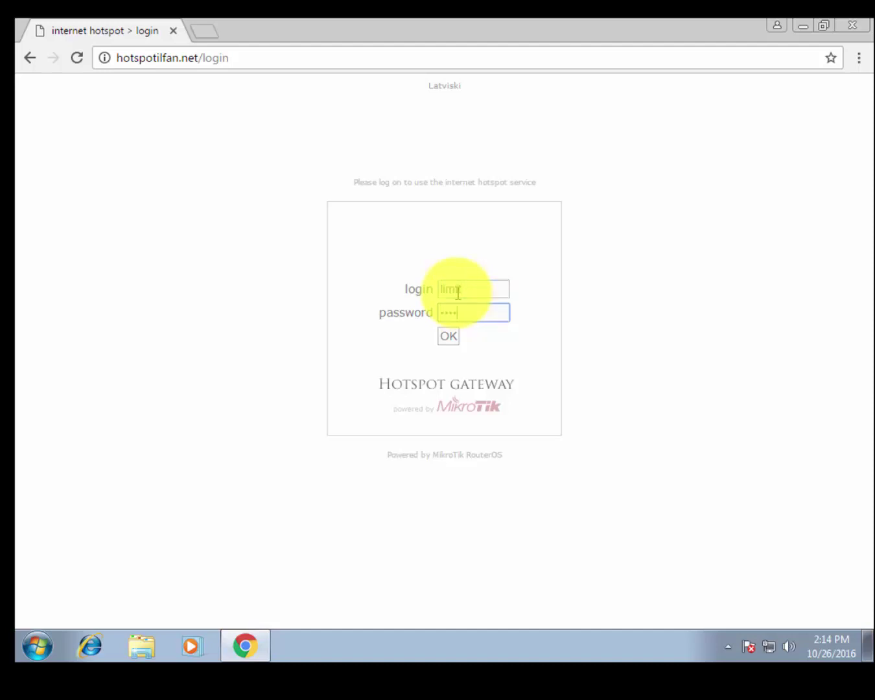
# Resubmit the 'limit' login, read the 'user limit has reached uptime limit' error, then open the user in WinBox.
pyautogui.click(454, 338)
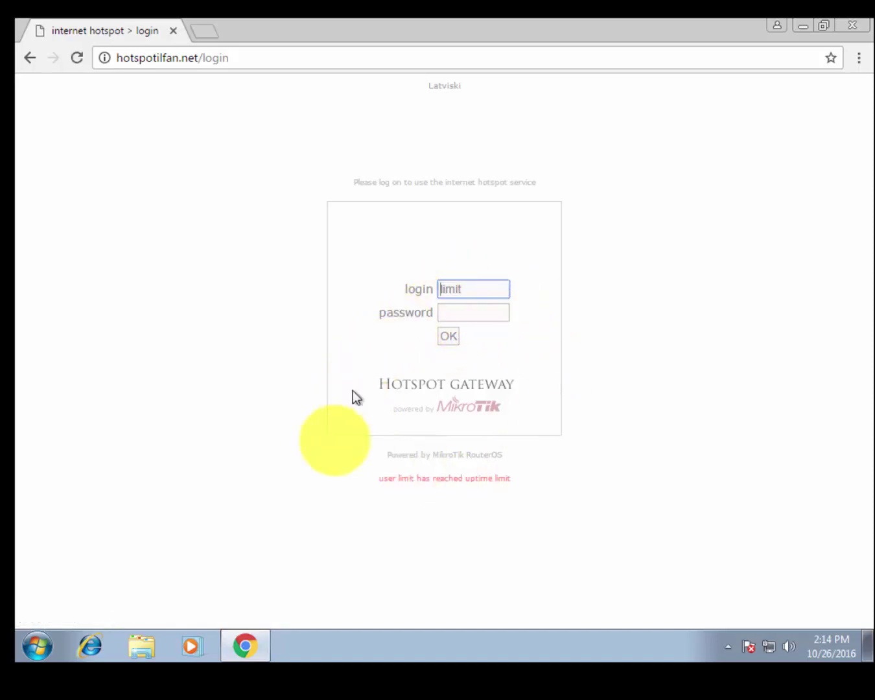
pyautogui.moveTo(371, 481); pyautogui.dragTo(412, 479)
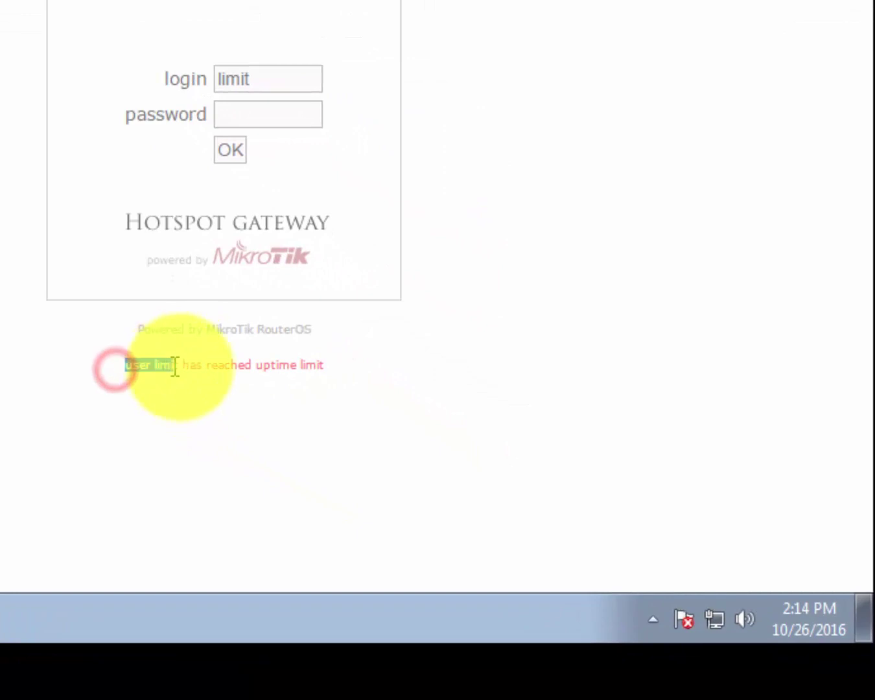
pyautogui.moveTo(175, 367); pyautogui.dragTo(314, 363)
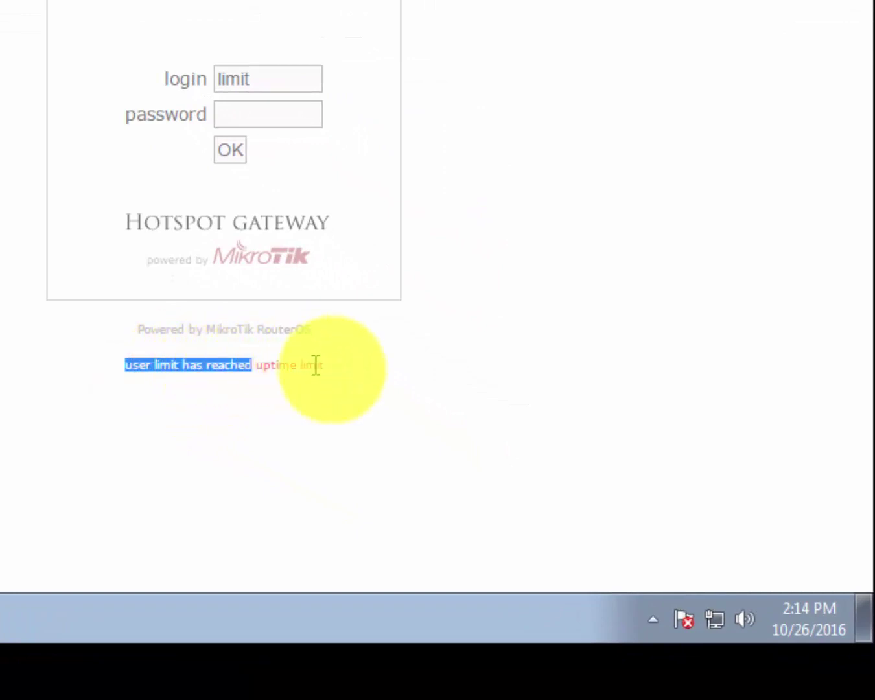
pyautogui.moveTo(373, 365); pyautogui.dragTo(127, 372)
pyautogui.click(132, 396)
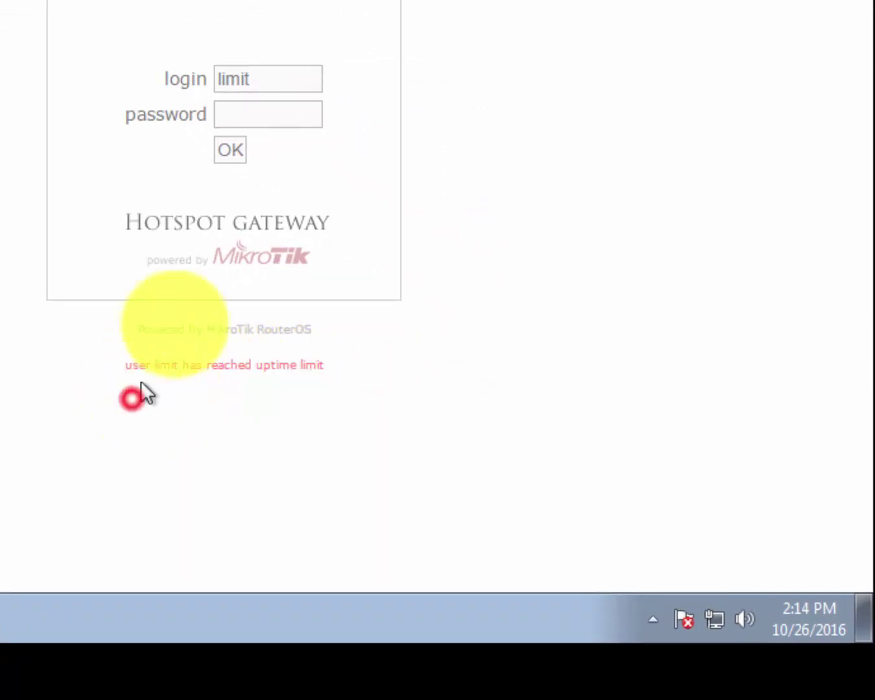
pyautogui.doubleClick(269, 79)
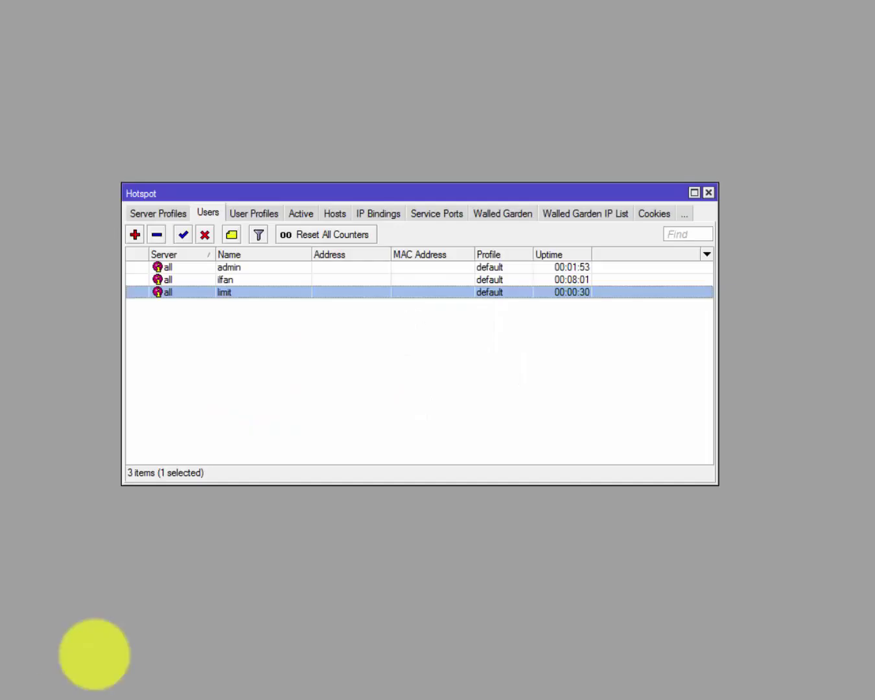
pyautogui.doubleClick(259, 293)
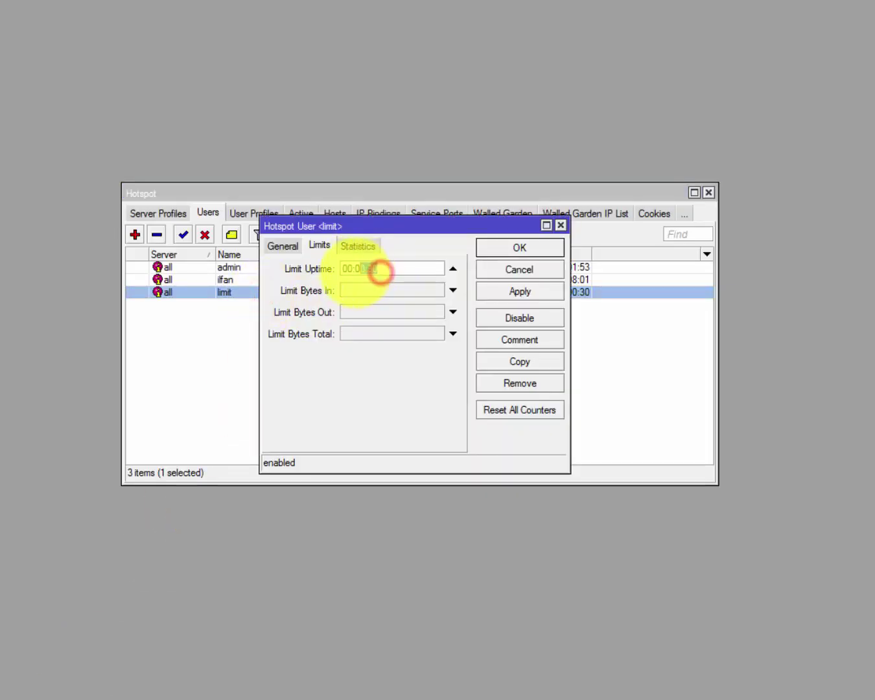
# Close the user dialog unchanged and compare the ilfan and limit entries in the Users list.
pyautogui.moveTo(378, 268); pyautogui.dragTo(360, 268)
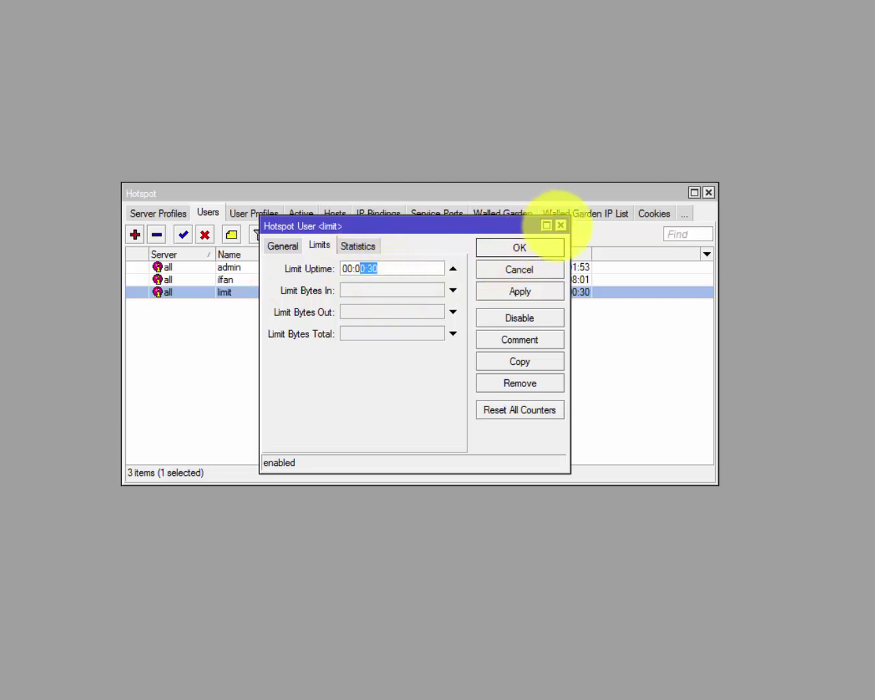
pyautogui.click(558, 225)
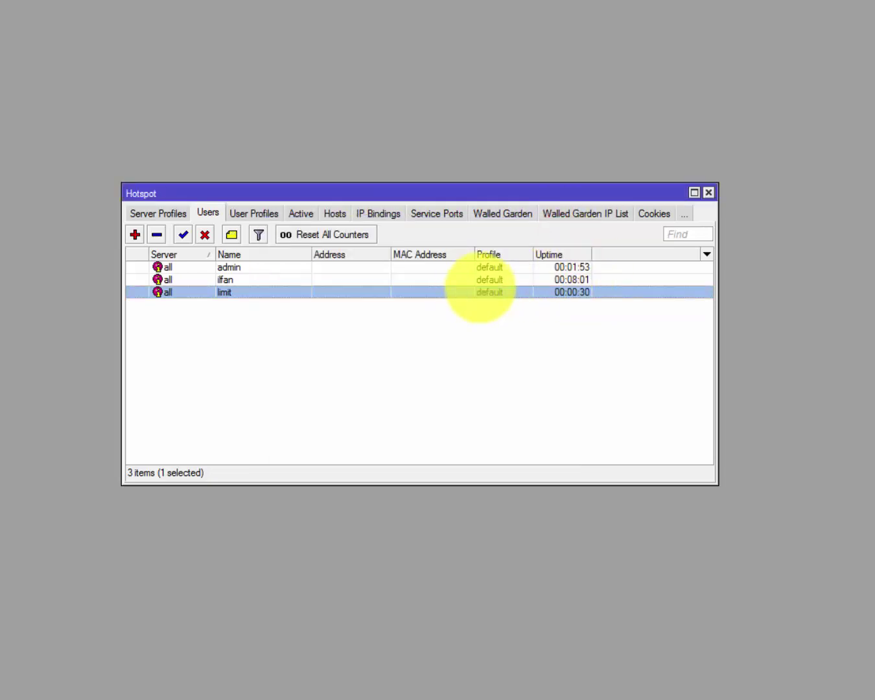
pyautogui.click(481, 280)
pyautogui.click(558, 291)
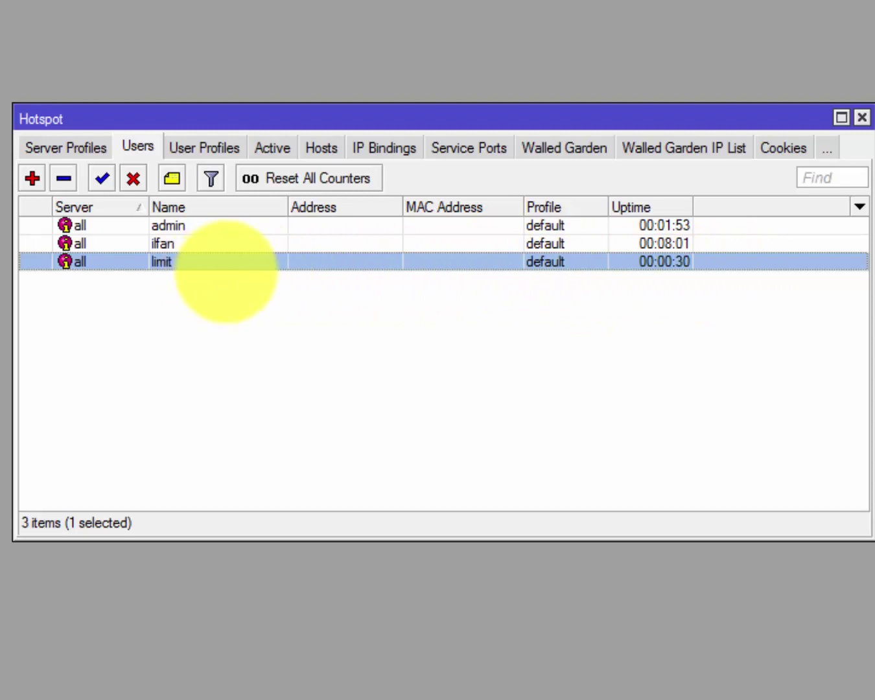
pyautogui.click(680, 244)
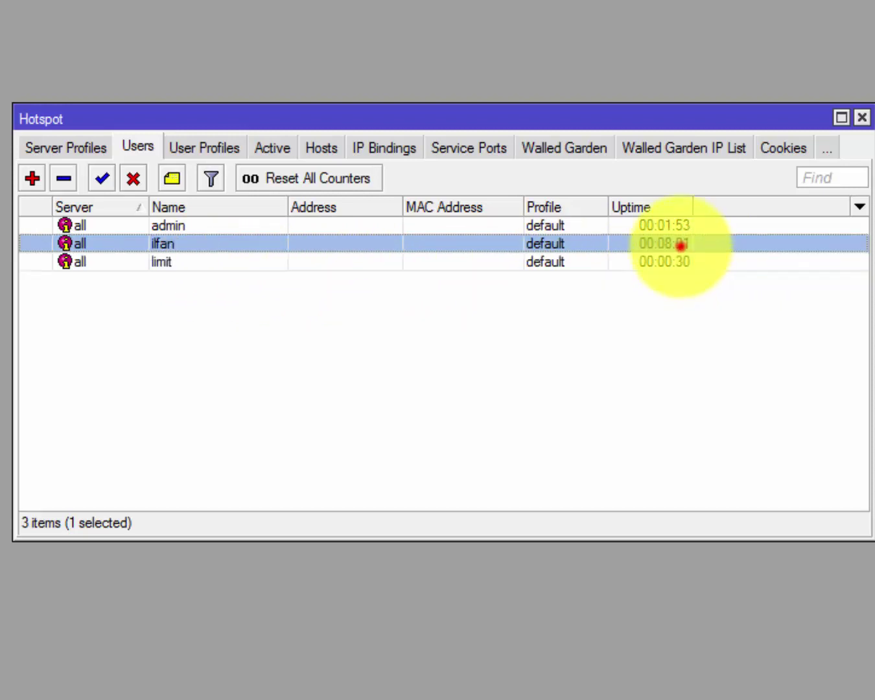
pyautogui.click(679, 262)
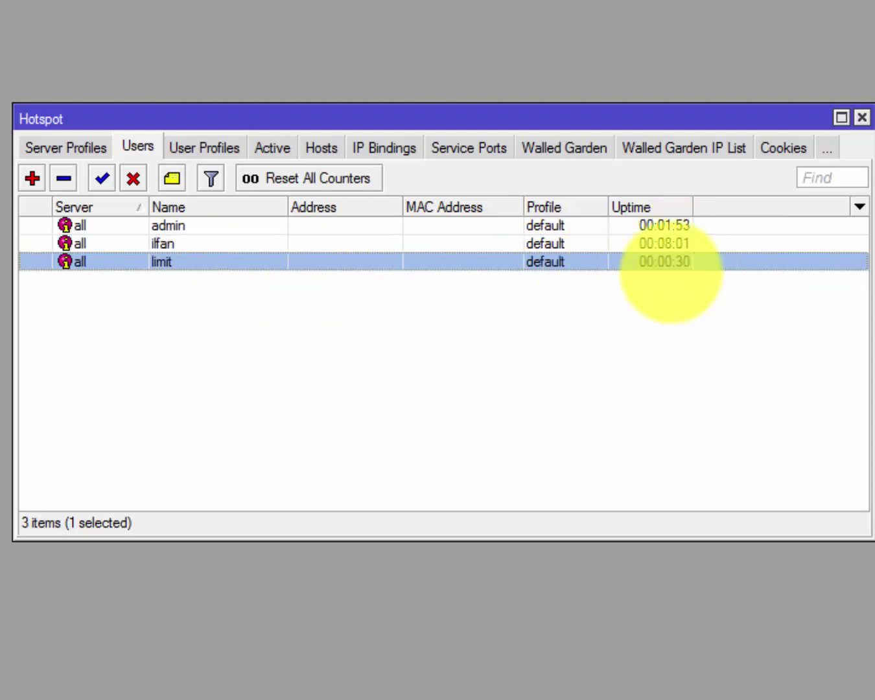
pyautogui.click(351, 242)
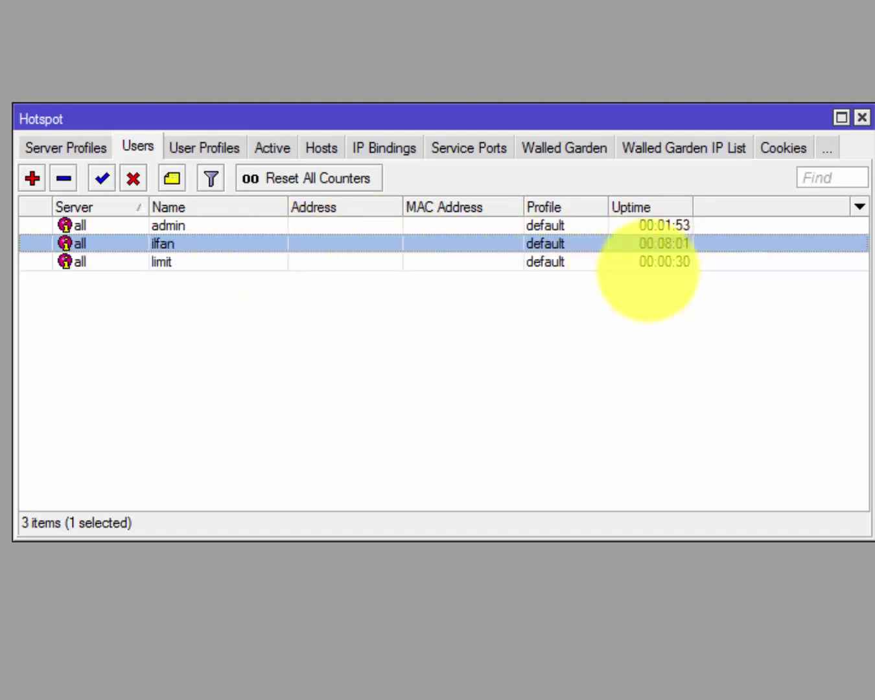
# Change the limit user's Limit Uptime to 00:05:00 and save it.
pyautogui.doubleClick(653, 260)
pyautogui.click(360, 230)
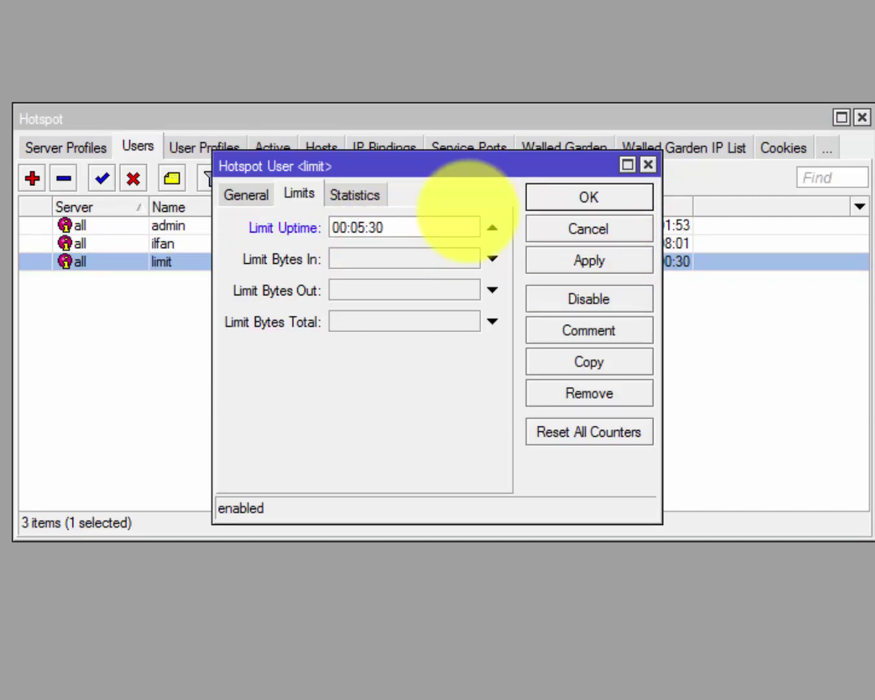
pyautogui.click(465, 225)
pyautogui.press('BackSpace')
pyautogui.press('BackSpace')
pyautogui.write('0')
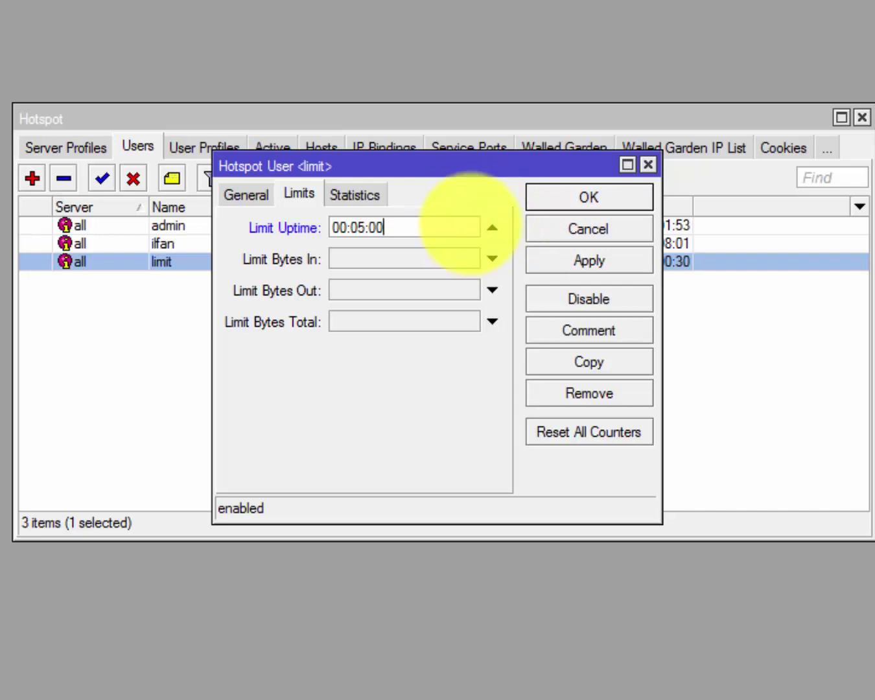
pyautogui.write('0')
pyautogui.click(581, 195)
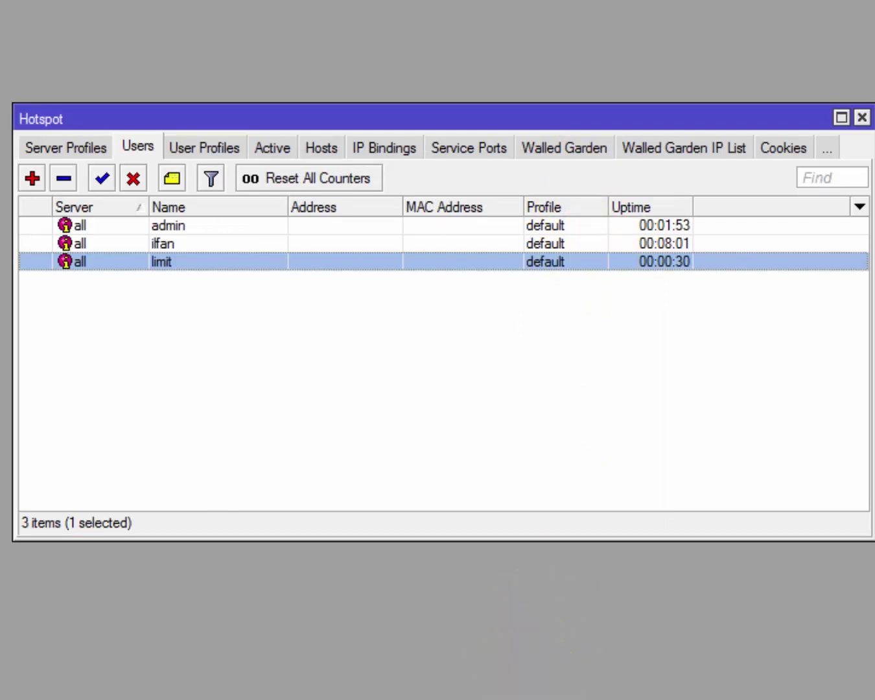
pyautogui.click(512, 654)
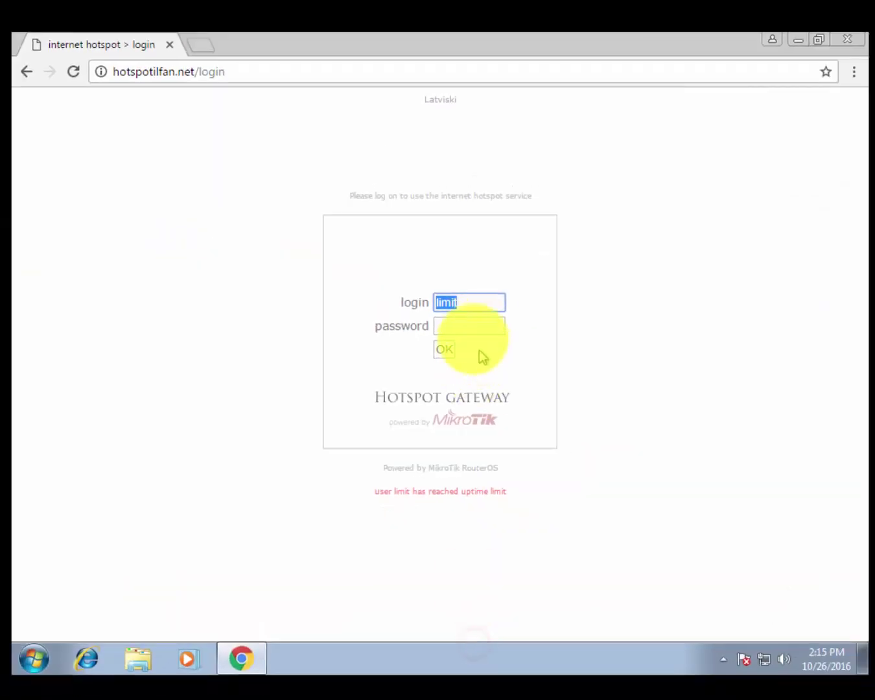
# Log in as 'limit' with its password and read 0s connected, 4m30s left on the status page.
pyautogui.click(507, 305)
pyautogui.write('123')
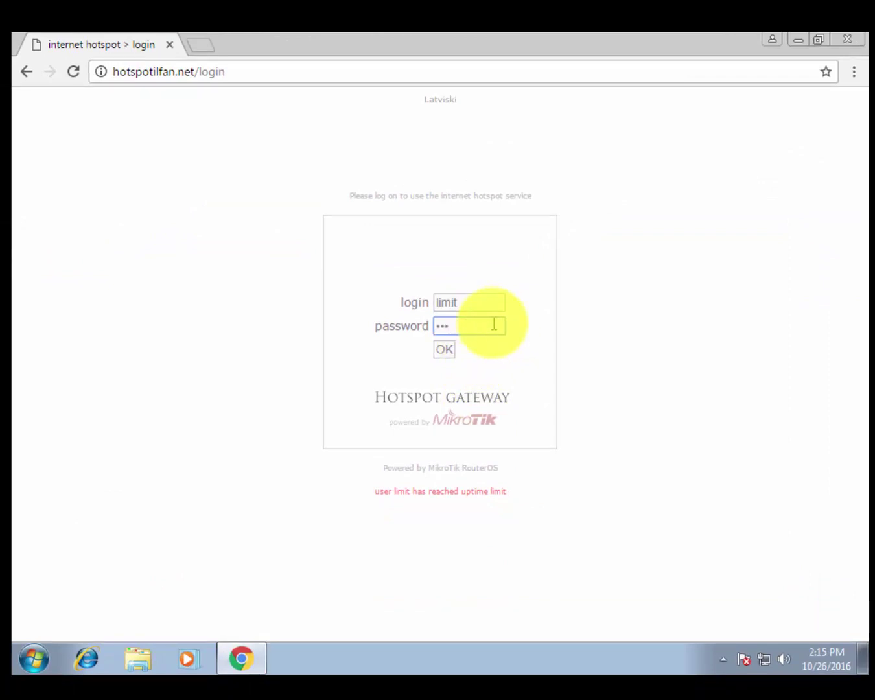
pyautogui.write('4')
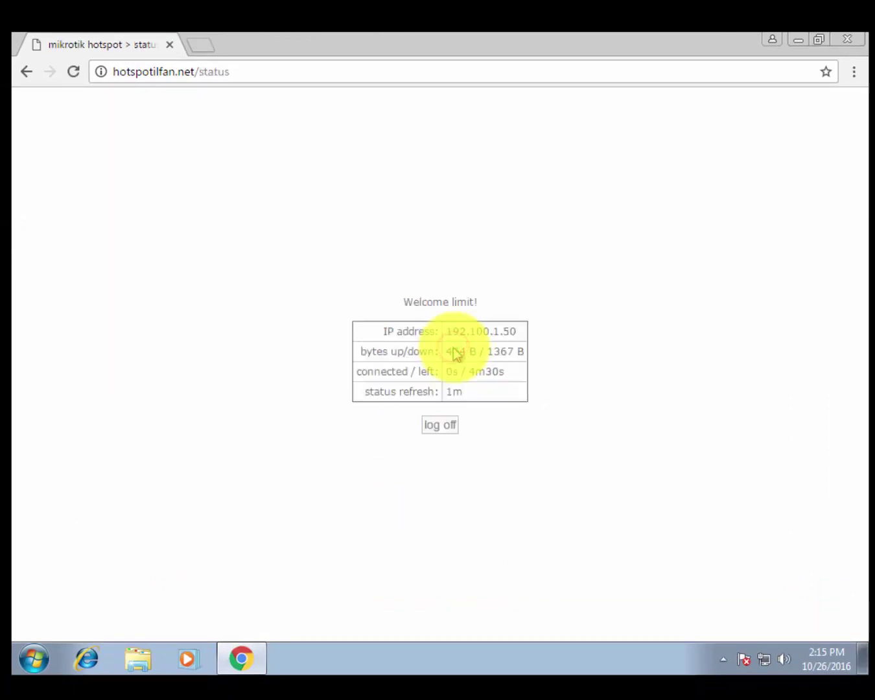
pyautogui.moveTo(468, 375); pyautogui.dragTo(519, 380)
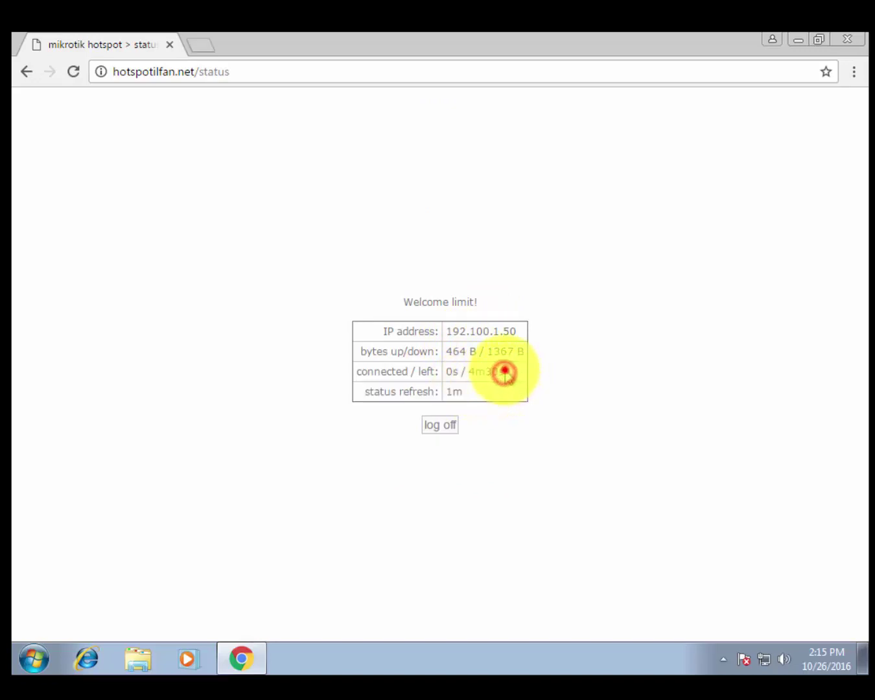
pyautogui.click(505, 372)
pyautogui.click(476, 396)
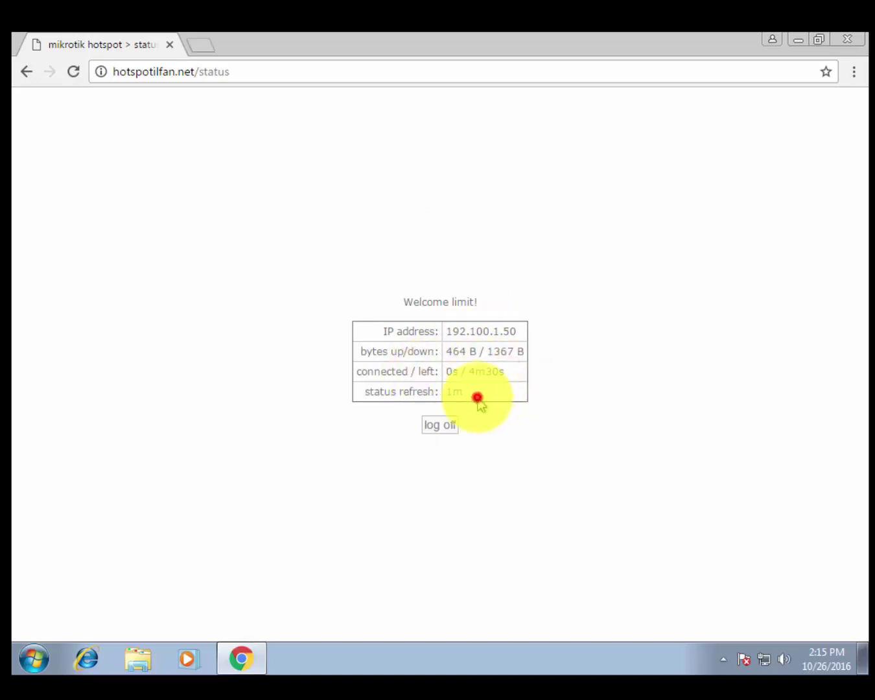
pyautogui.click(446, 430)
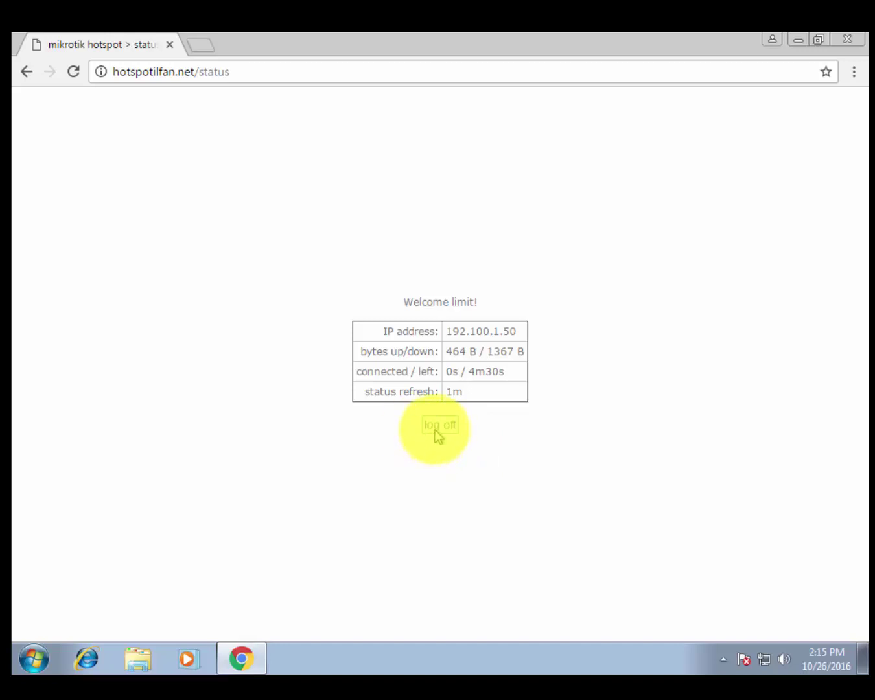
pyautogui.doubleClick(472, 372)
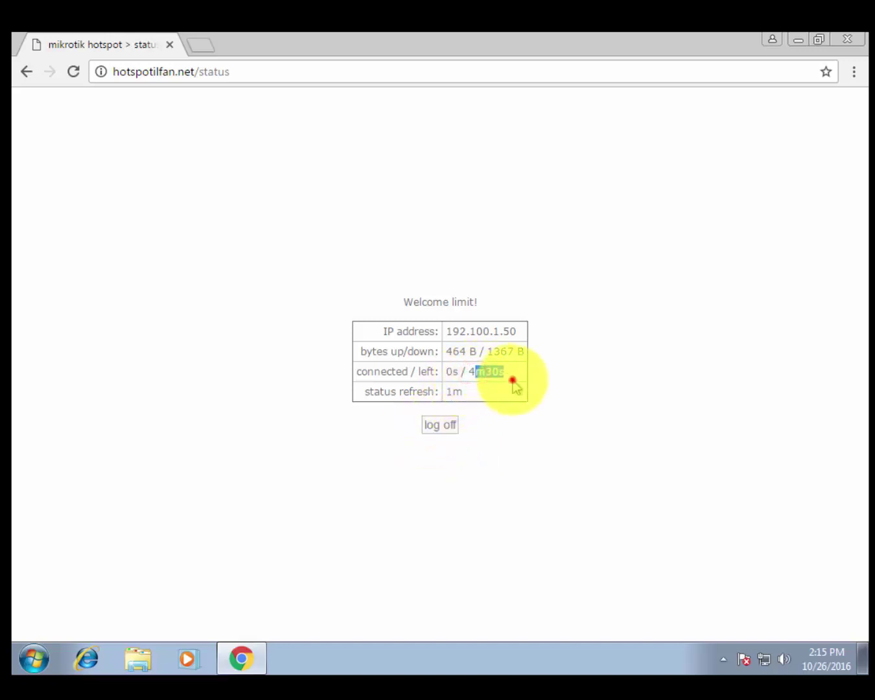
pyautogui.moveTo(503, 374)
pyautogui.mouseDown()
pyautogui.moveTo(452, 376)
pyautogui.moveTo(505, 374)
pyautogui.mouseUp()
pyautogui.tripleClick(481, 377)
pyautogui.click(505, 376)
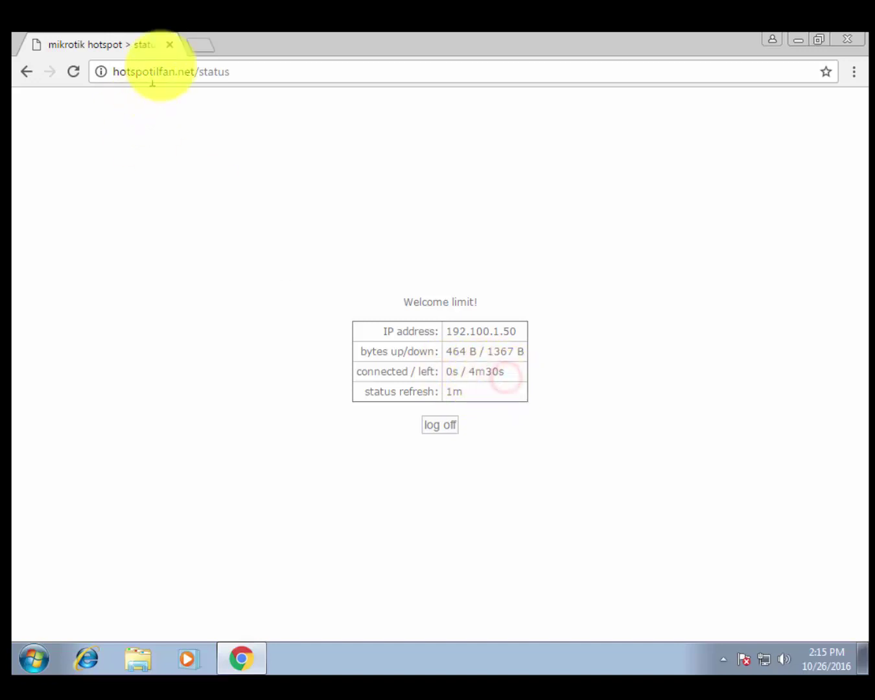
pyautogui.click(196, 44)
# Load google.com, then return to the hotspot status page and its status table.
pyautogui.write('google.com')
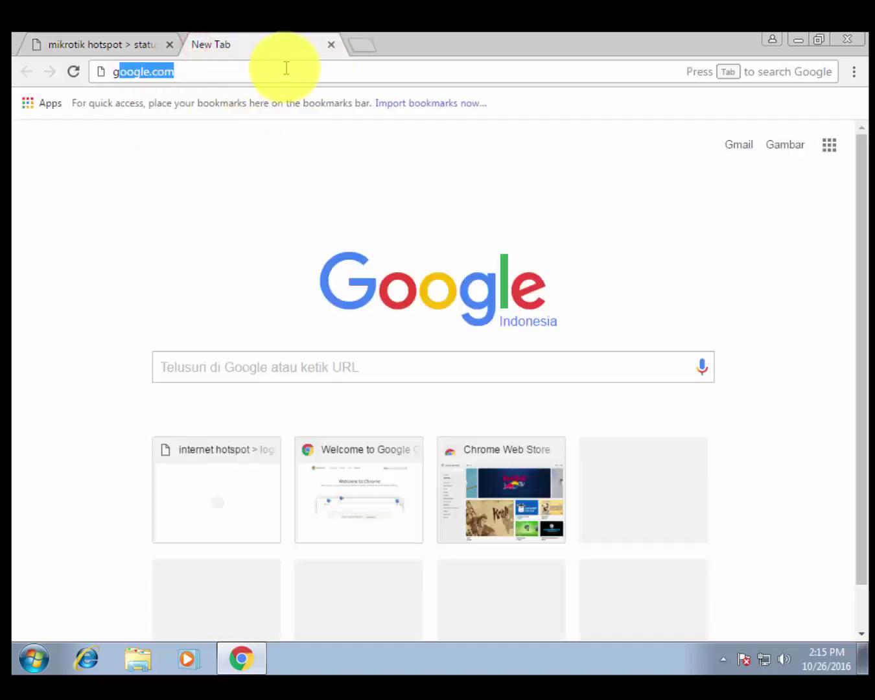
pyautogui.press('Return')
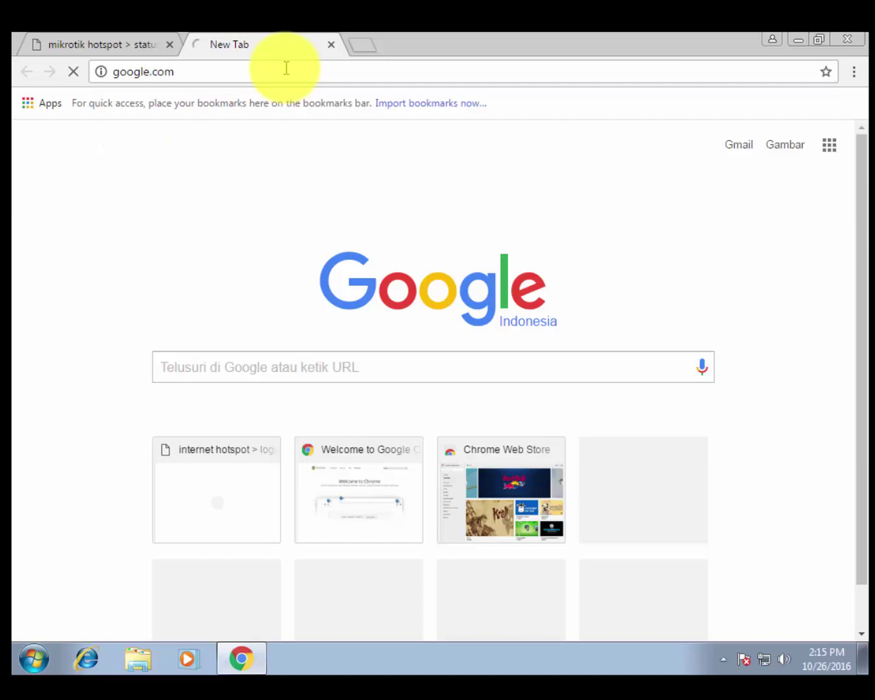
pyautogui.click(104, 48)
pyautogui.click(534, 358)
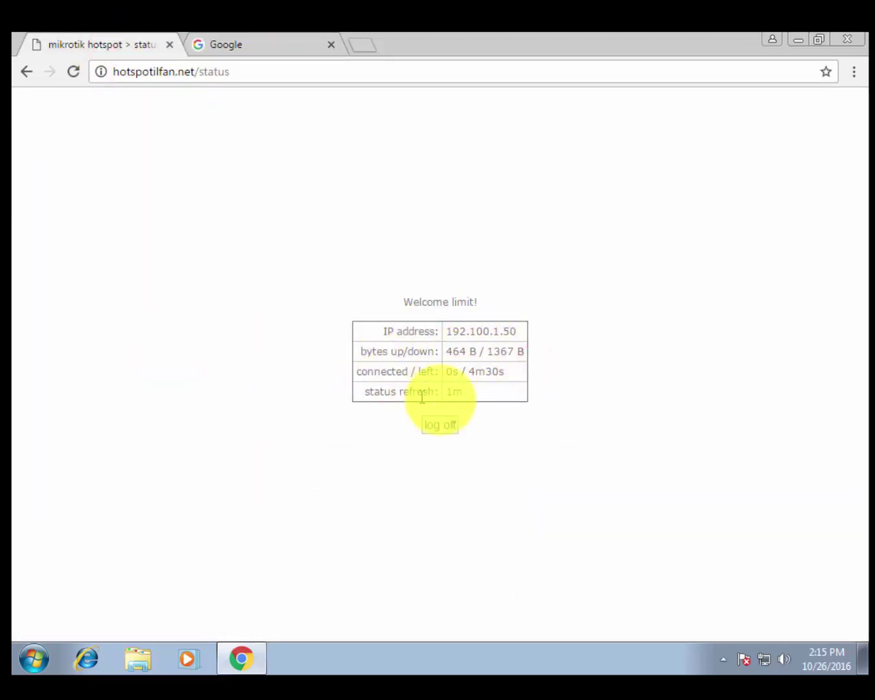
pyautogui.moveTo(357, 396); pyautogui.dragTo(475, 392)
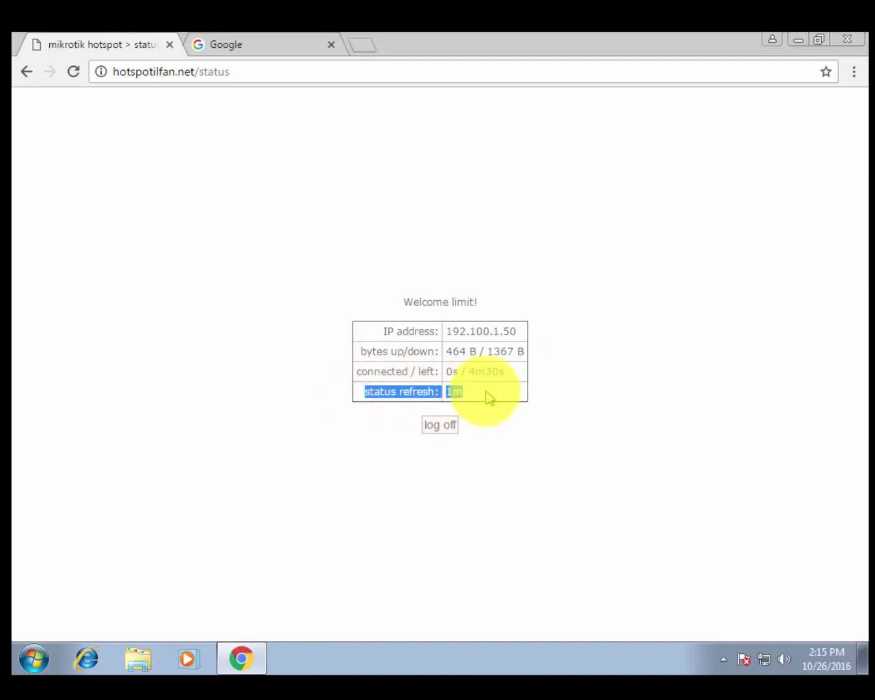
pyautogui.click(476, 391)
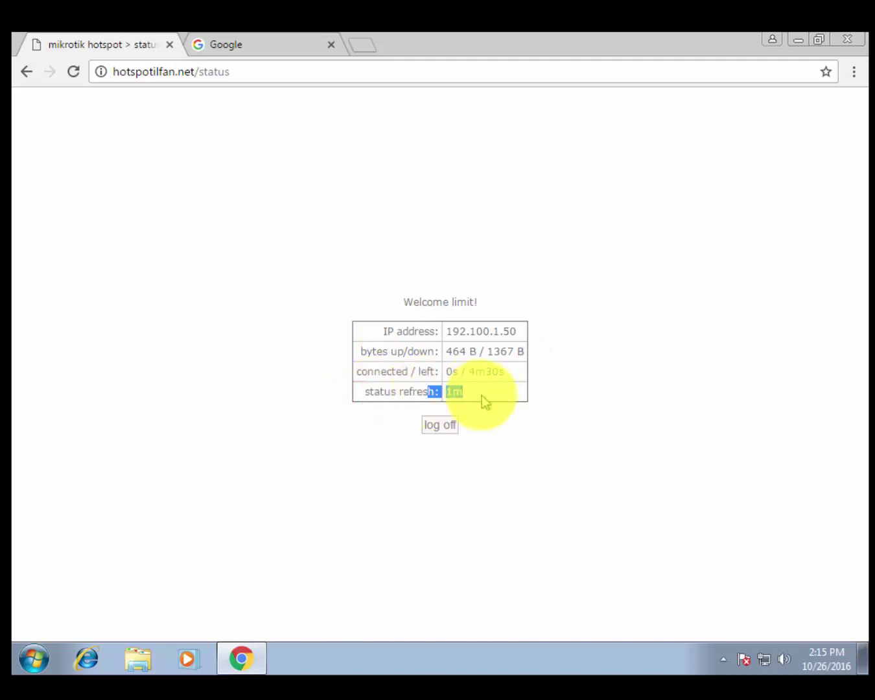
pyautogui.moveTo(479, 395); pyautogui.dragTo(500, 382)
pyautogui.click(374, 387)
# Check that the hotspot status reads 0s connected and 4m30s left.
pyautogui.click(472, 391)
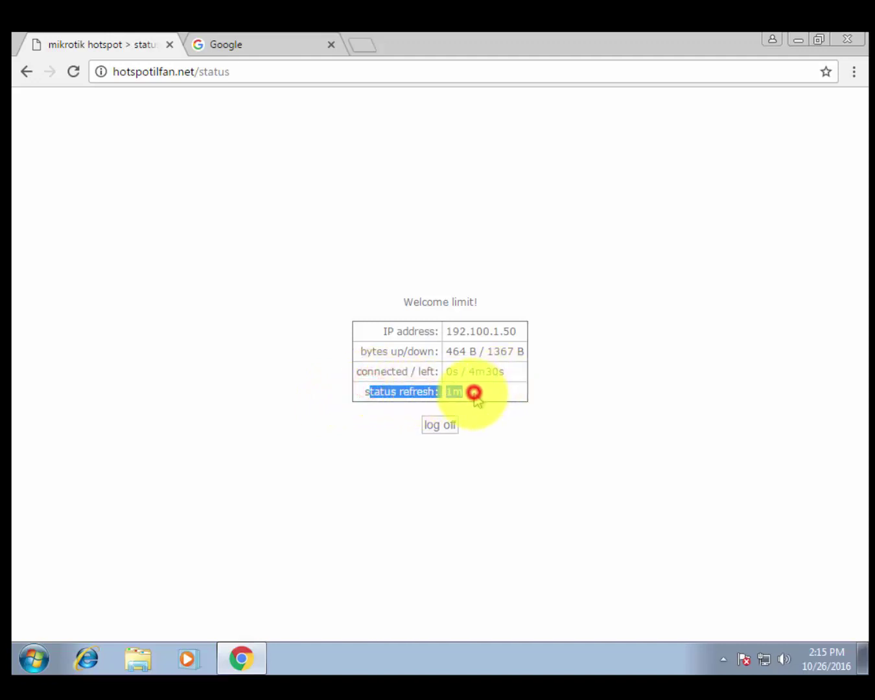
pyautogui.click(444, 391)
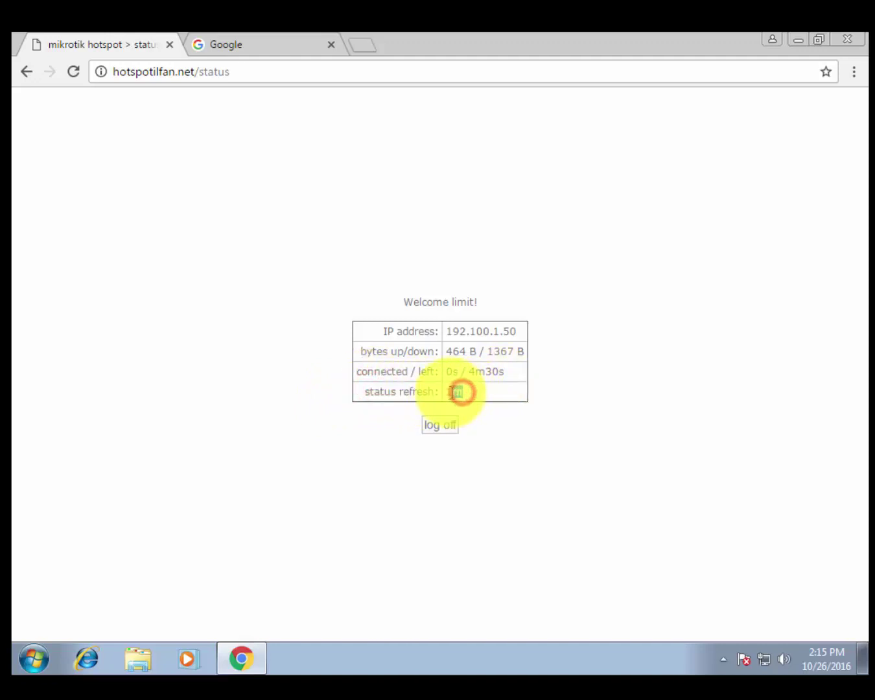
pyautogui.moveTo(452, 393); pyautogui.dragTo(519, 402)
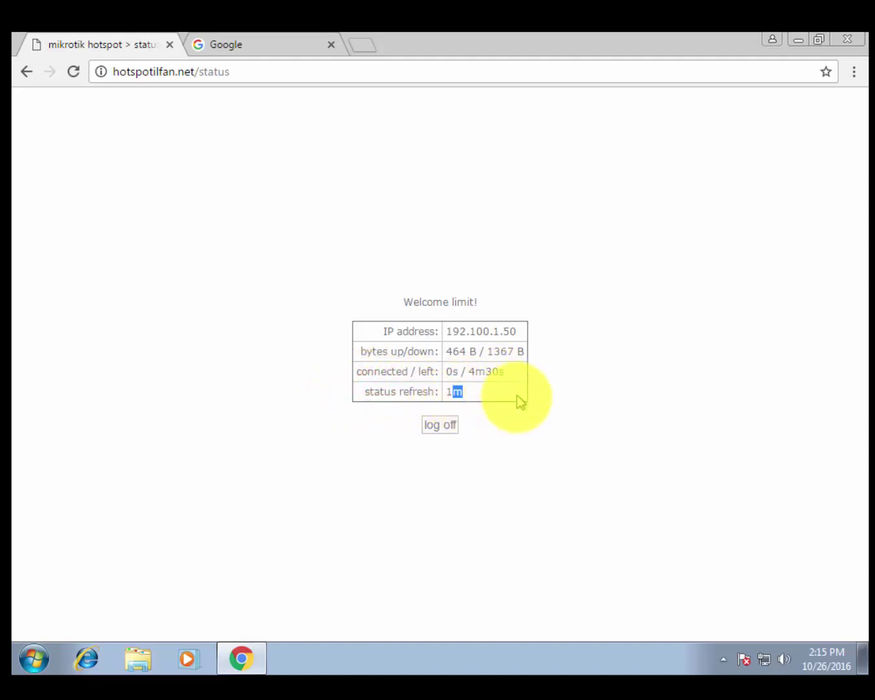
pyautogui.click(506, 358)
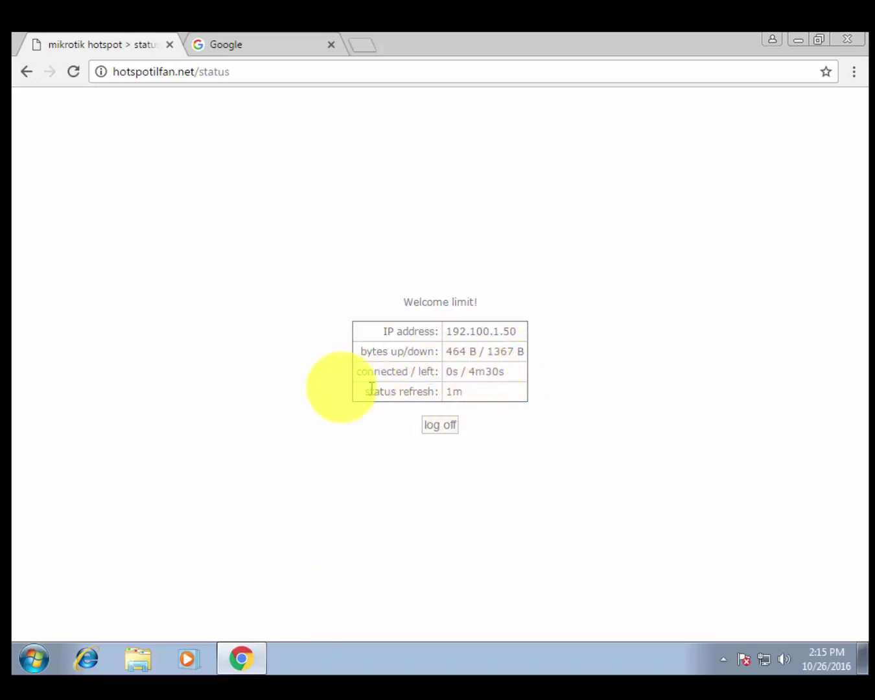
pyautogui.doubleClick(448, 372)
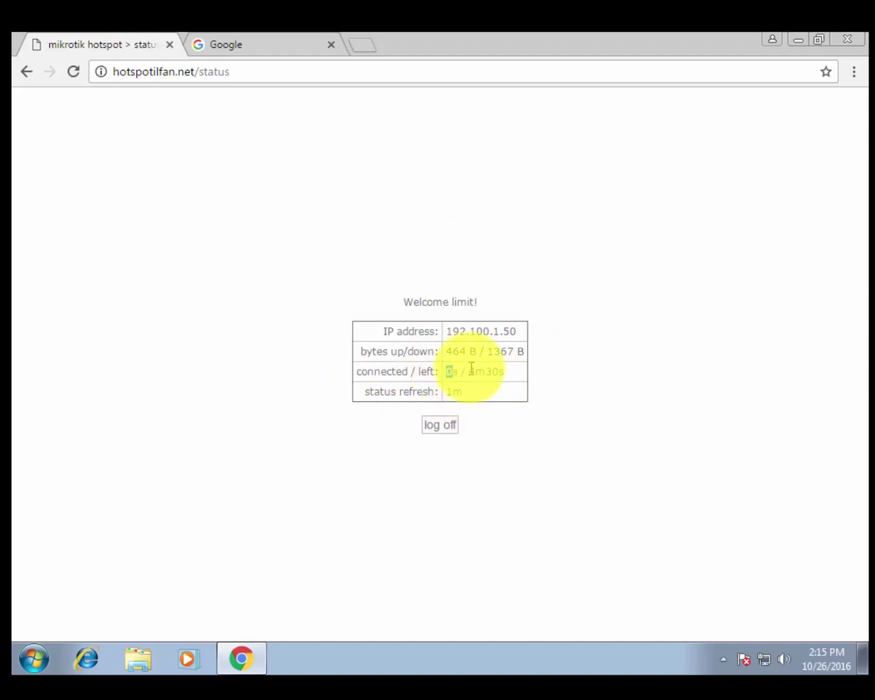
pyautogui.doubleClick(471, 371)
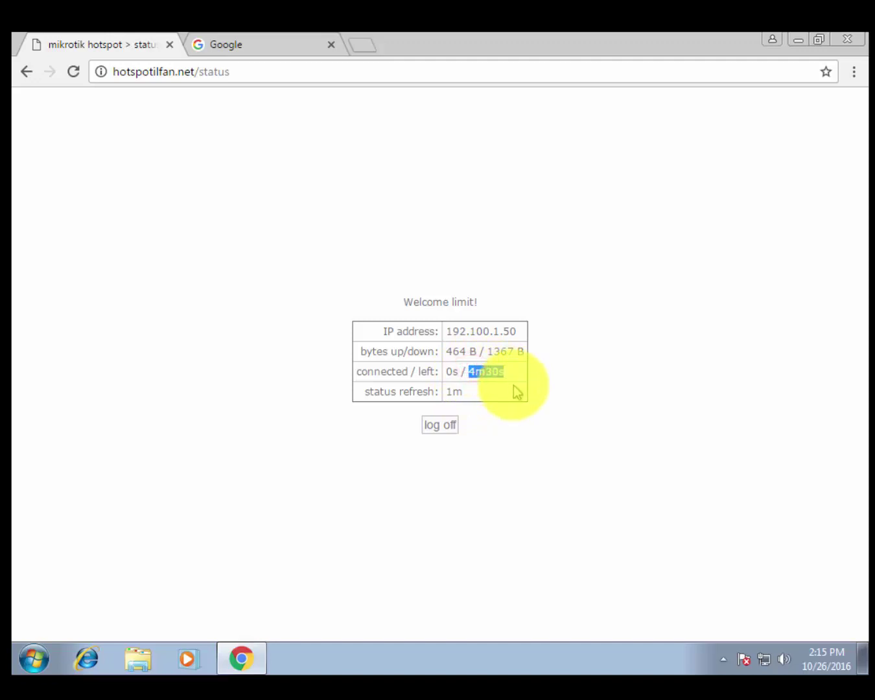
pyautogui.click(540, 376)
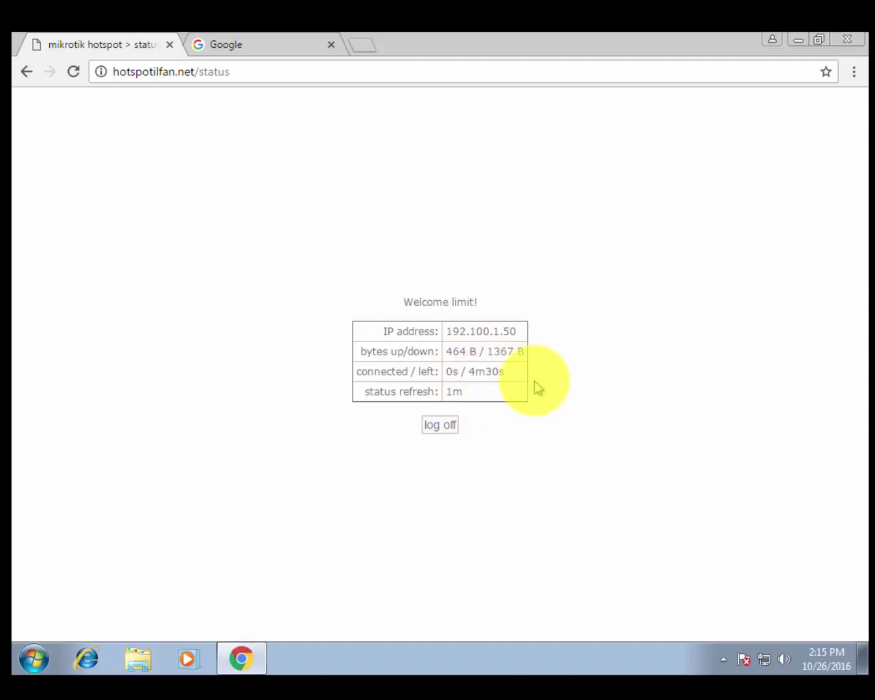
# Run a Google search for 'browsing'.
pyautogui.click(281, 34)
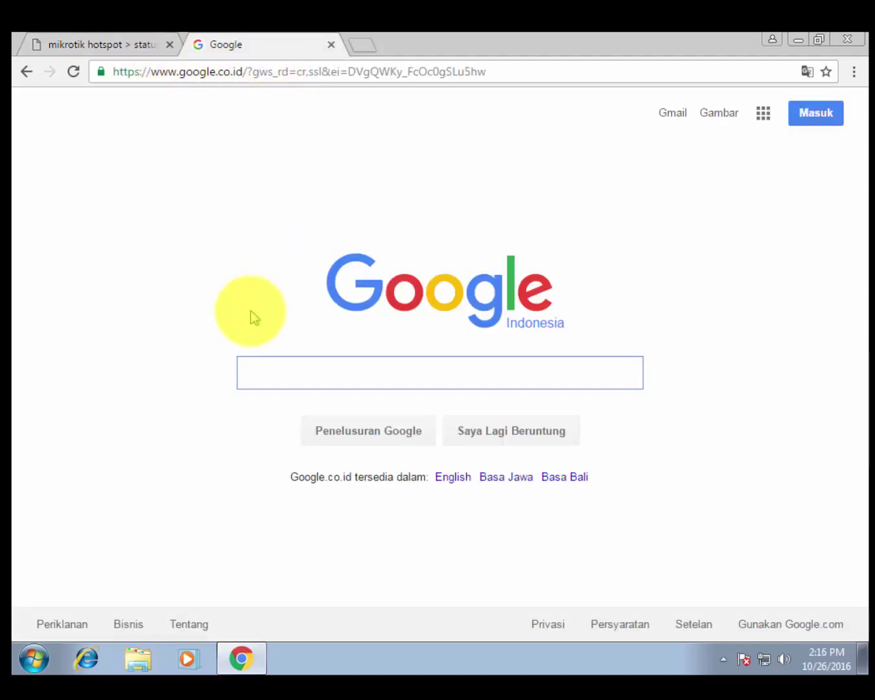
pyautogui.click(251, 311)
pyautogui.click(283, 366)
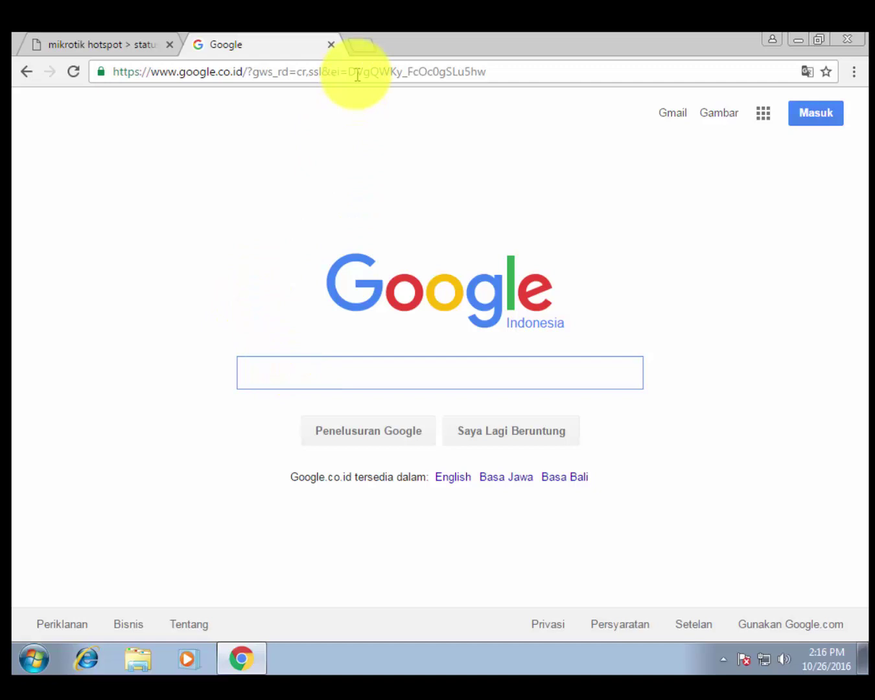
pyautogui.write('browsing')
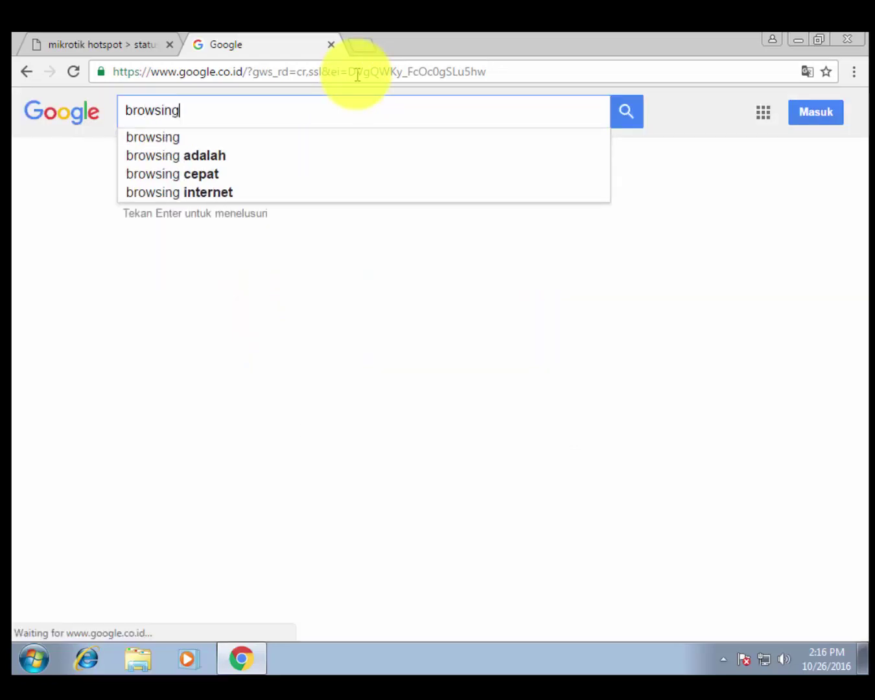
pyautogui.press('Return')
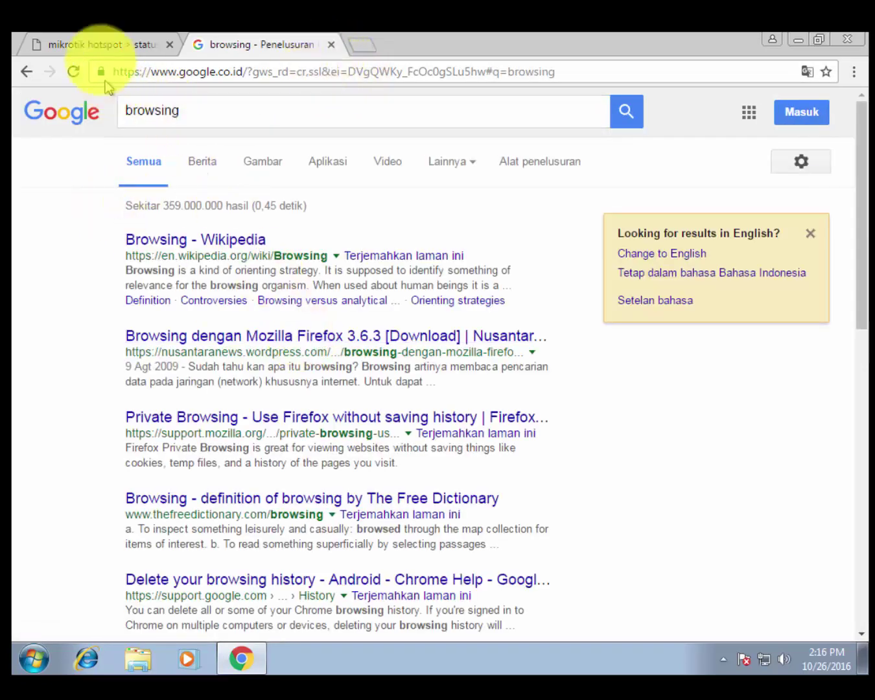
# Confirm the hotspot status now shows 1m connected and 3m30s left.
pyautogui.click(100, 43)
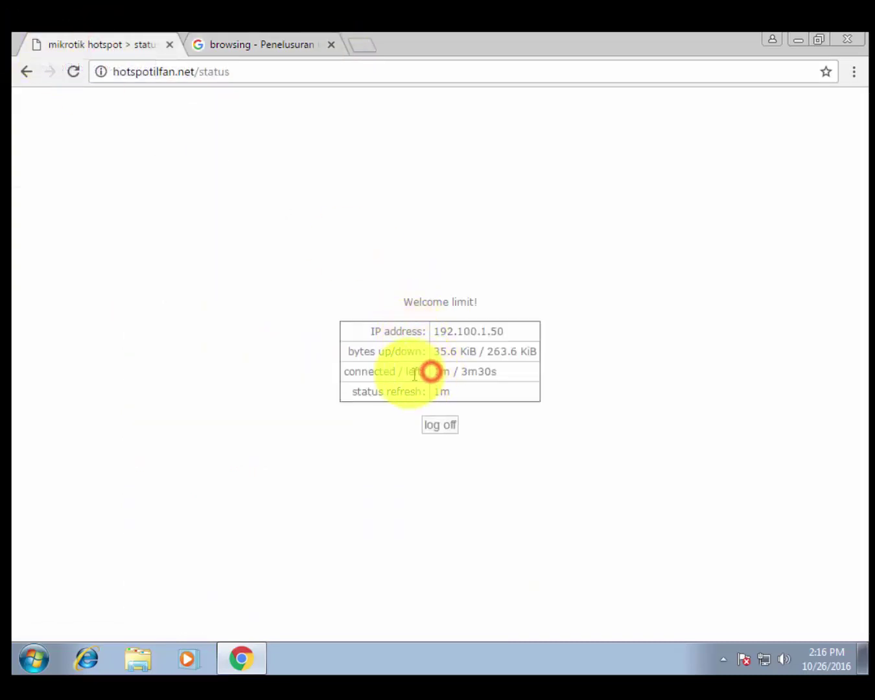
pyautogui.doubleClick(438, 372)
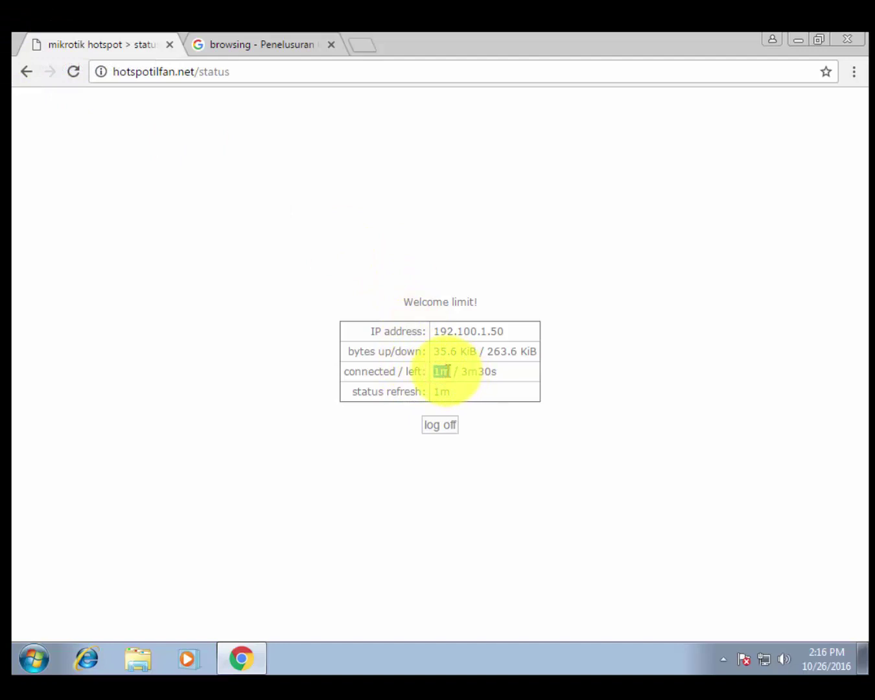
pyautogui.click(484, 372)
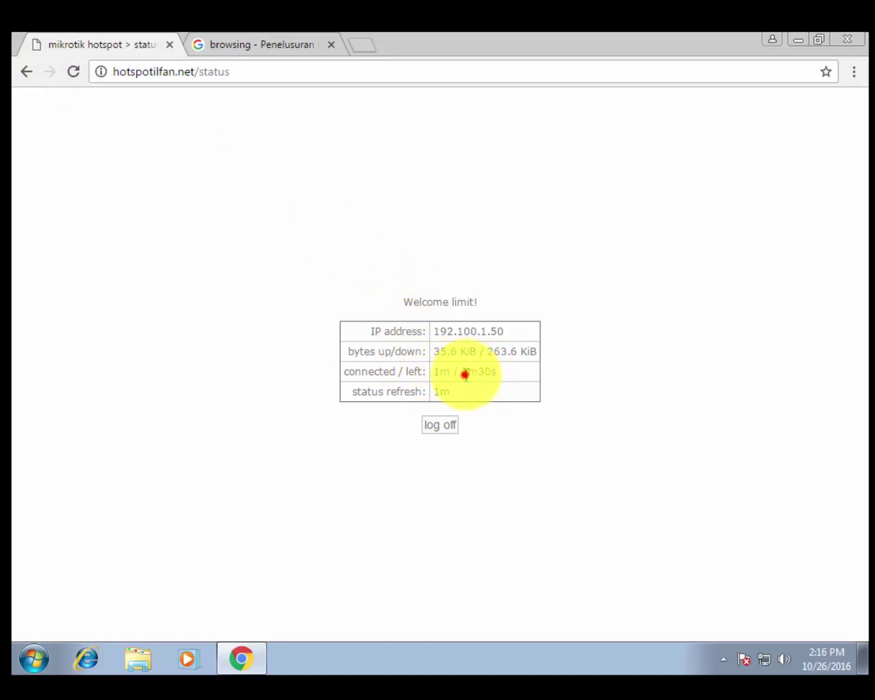
pyautogui.moveTo(465, 375); pyautogui.dragTo(488, 371)
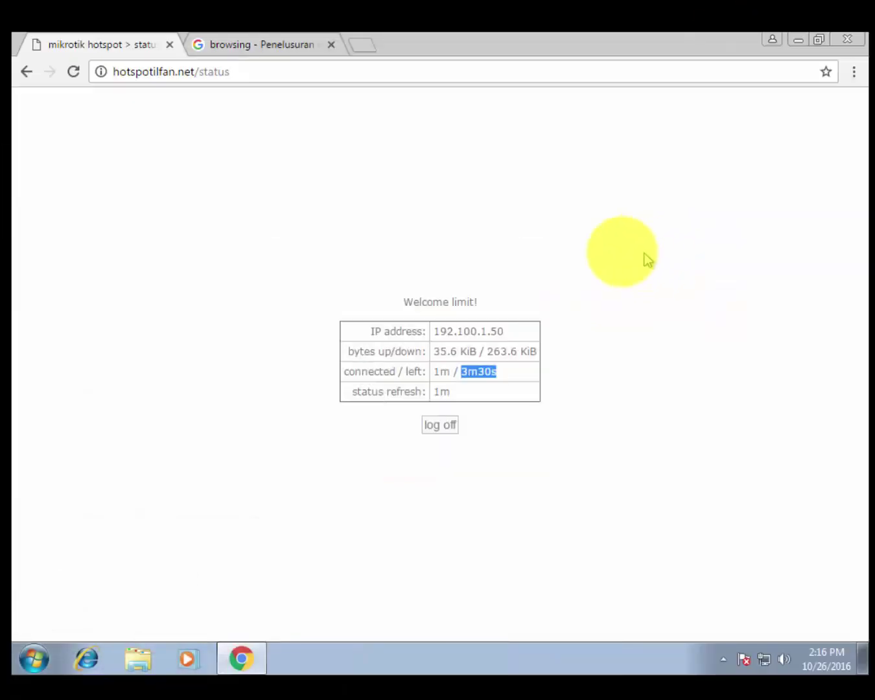
pyautogui.click(537, 367)
pyautogui.moveTo(413, 296); pyautogui.dragTo(520, 387)
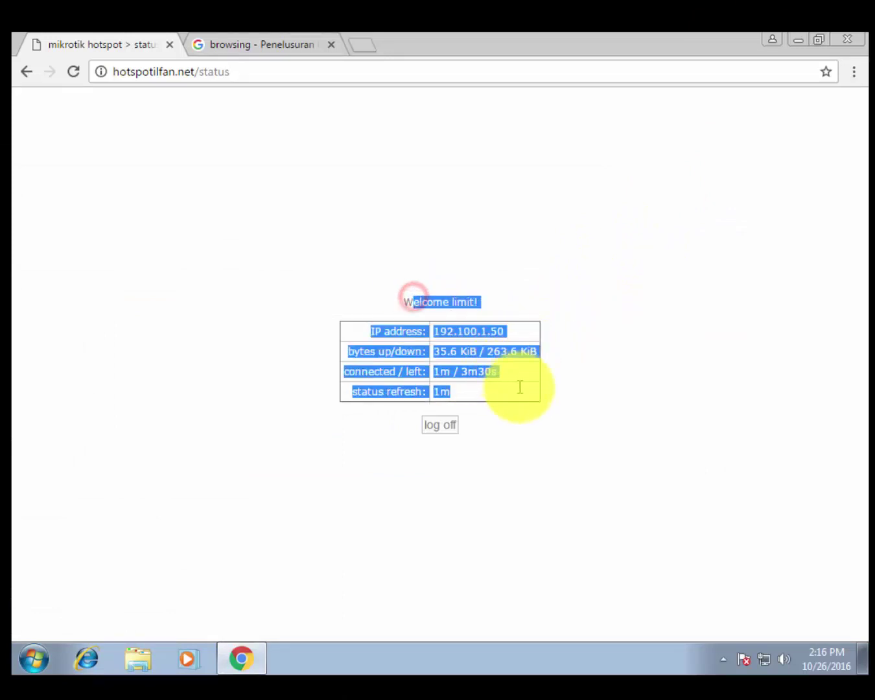
pyautogui.click(561, 385)
pyautogui.click(504, 367)
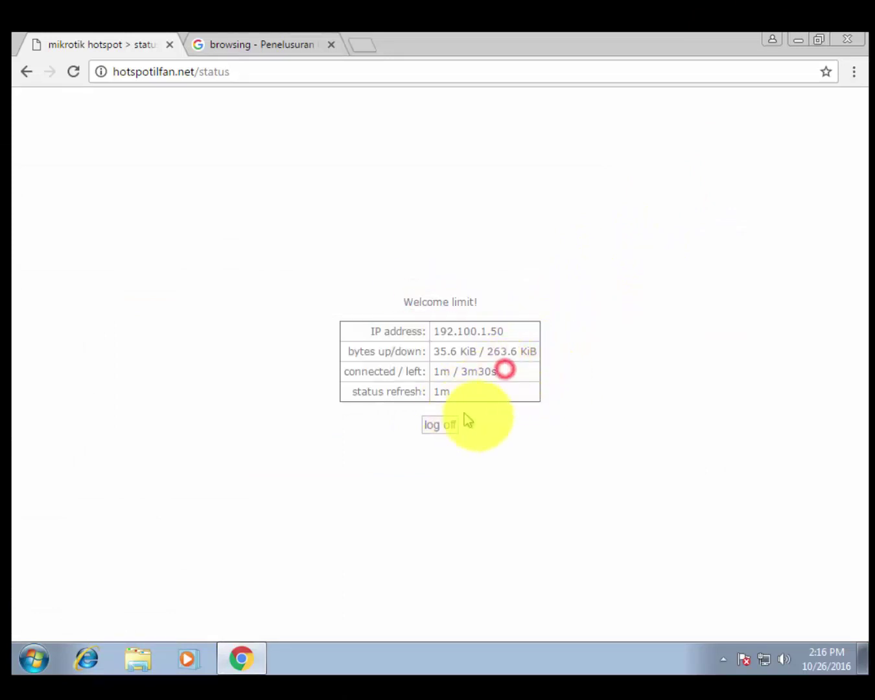
pyautogui.click(415, 269)
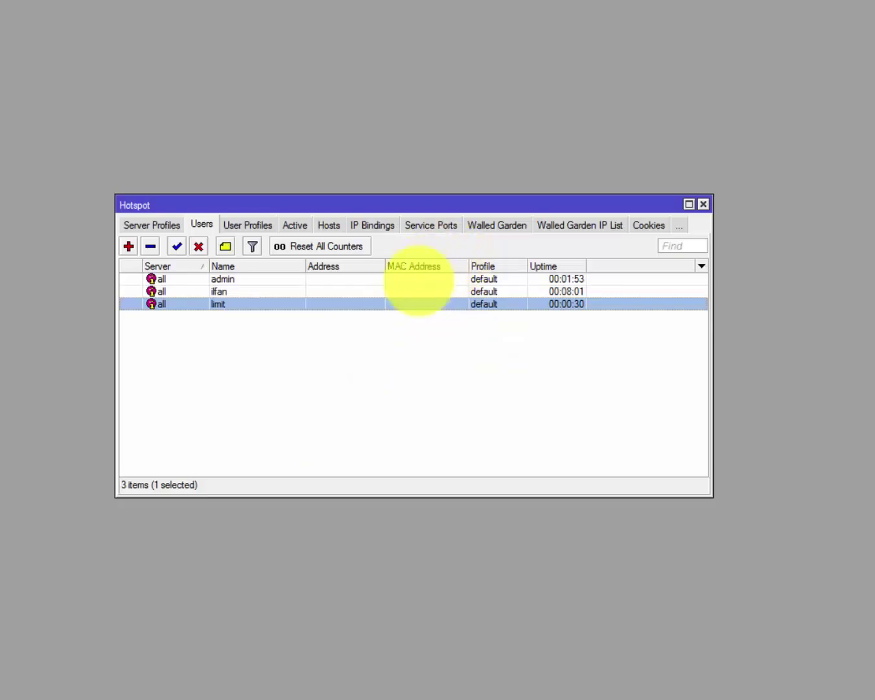
# Open the limit user's settings to review its 5-minute uptime limit.
pyautogui.doubleClick(424, 301)
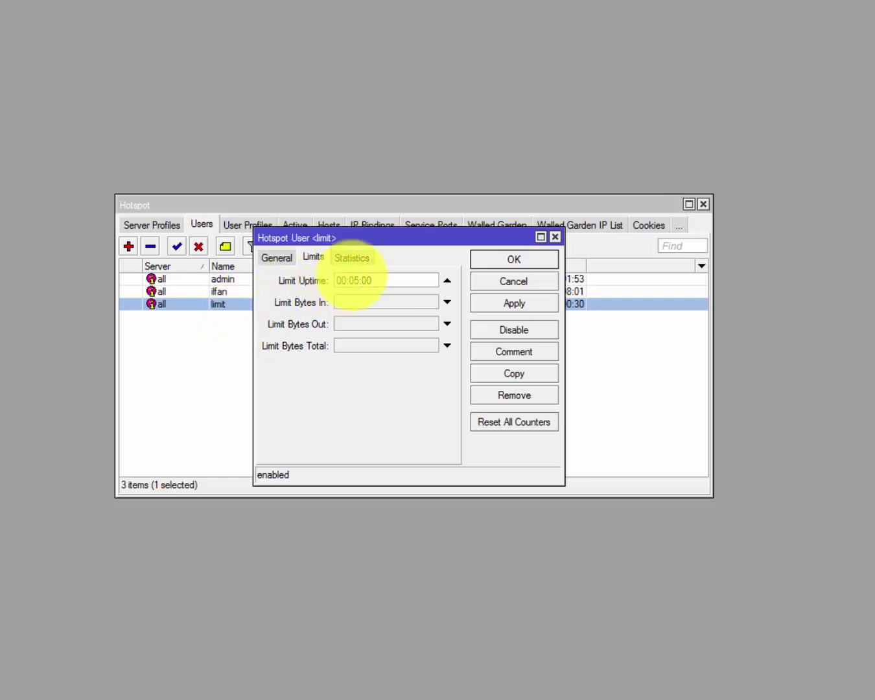
pyautogui.click(556, 237)
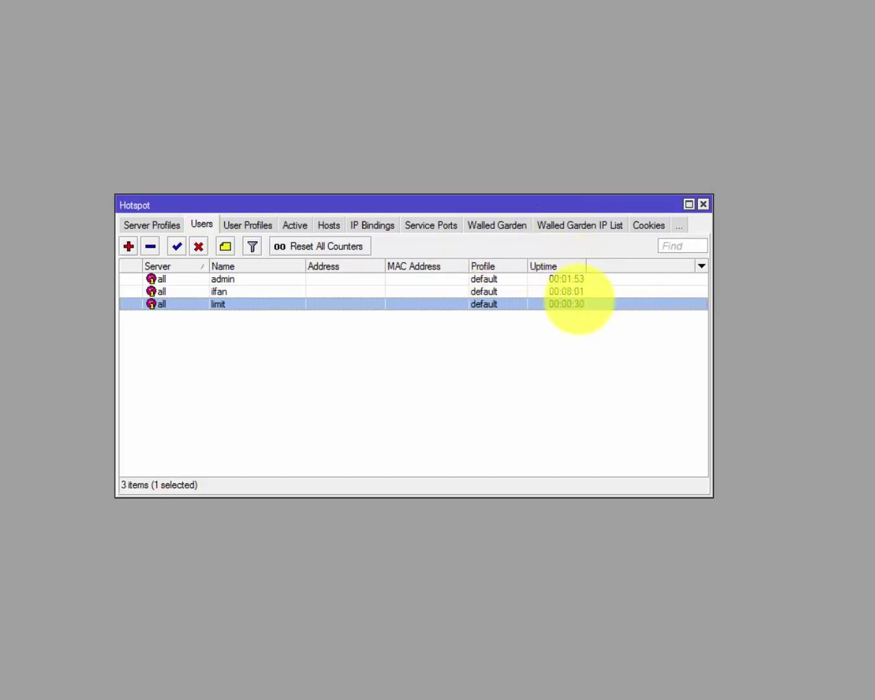
pyautogui.click(435, 294)
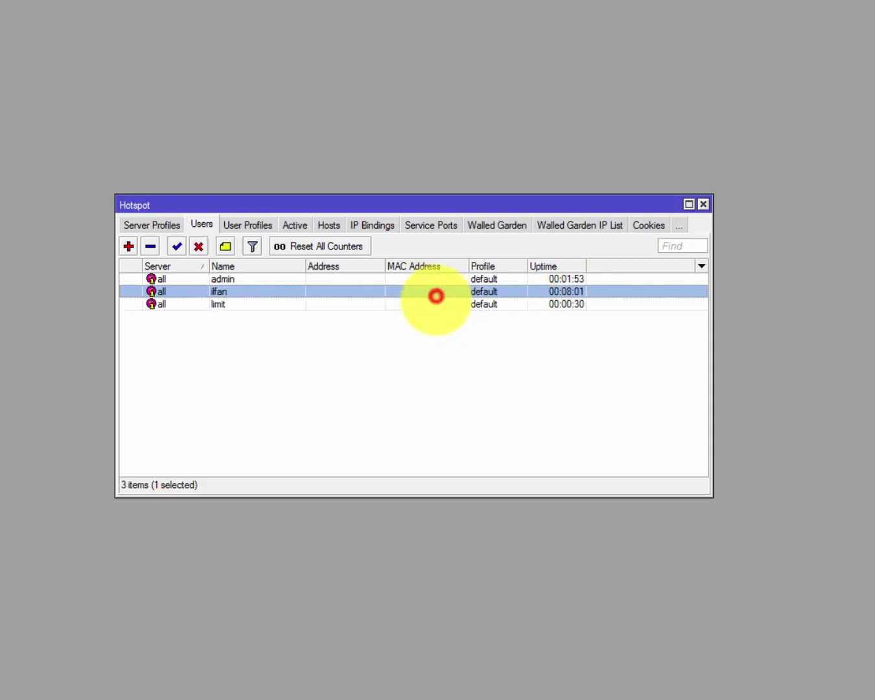
pyautogui.doubleClick(436, 302)
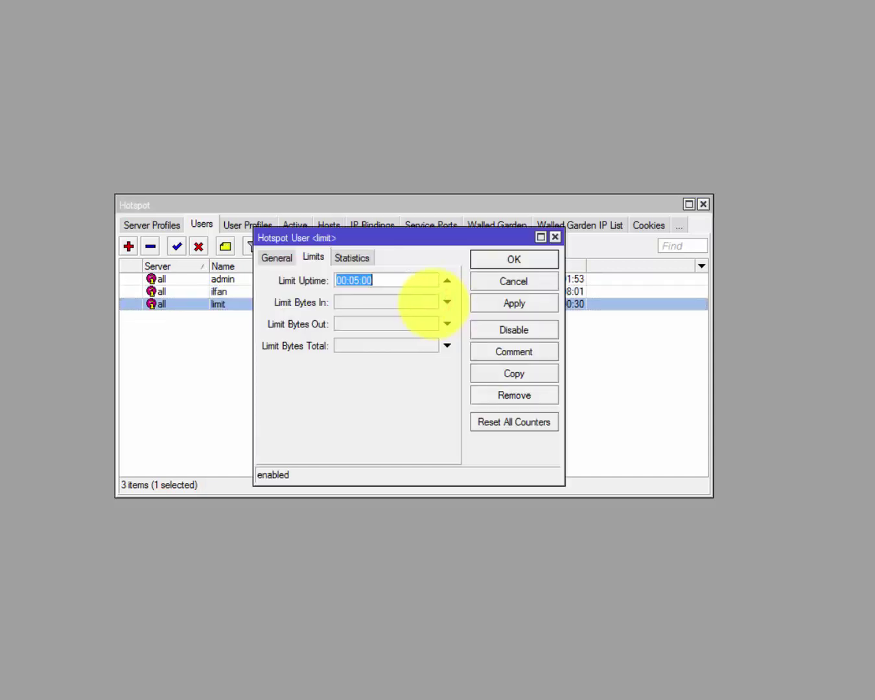
pyautogui.moveTo(467, 231); pyautogui.dragTo(397, 259)
# Check the limit user's 30 seconds of recorded uptime, then switch to the Windows 7 machine.
pyautogui.click(289, 285)
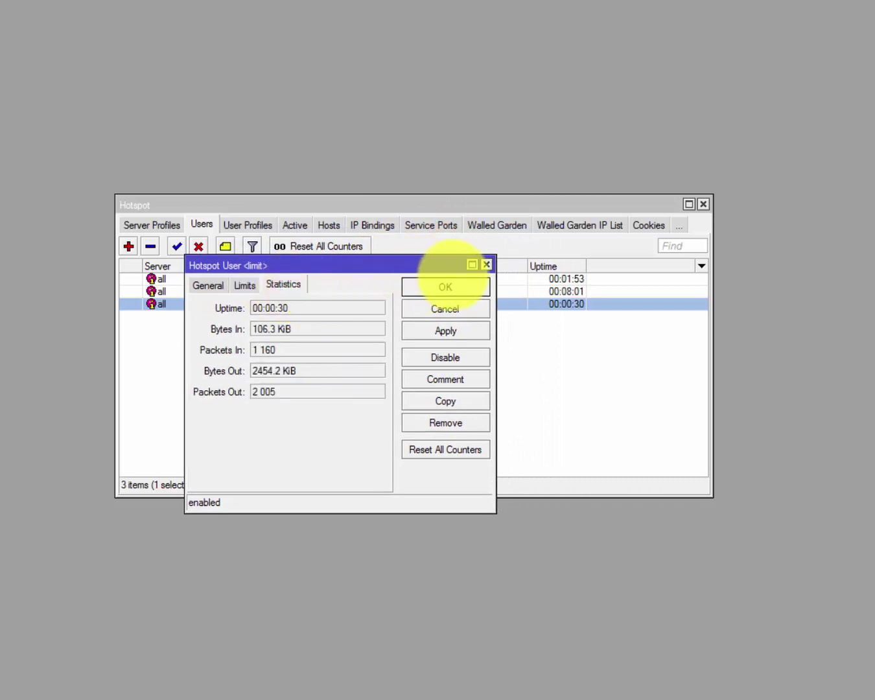
pyautogui.click(486, 265)
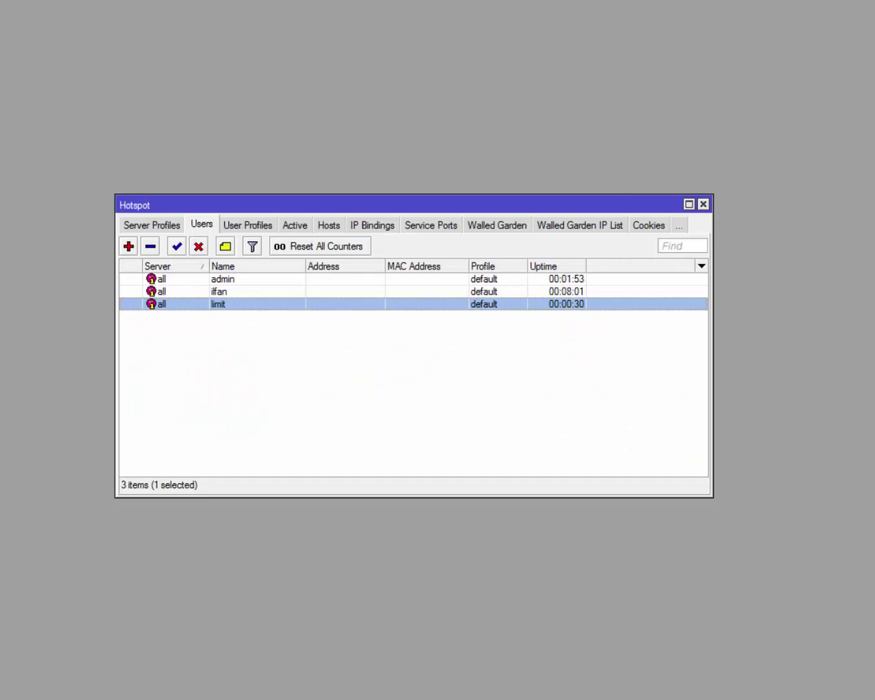
pyautogui.moveTo(479, 688)
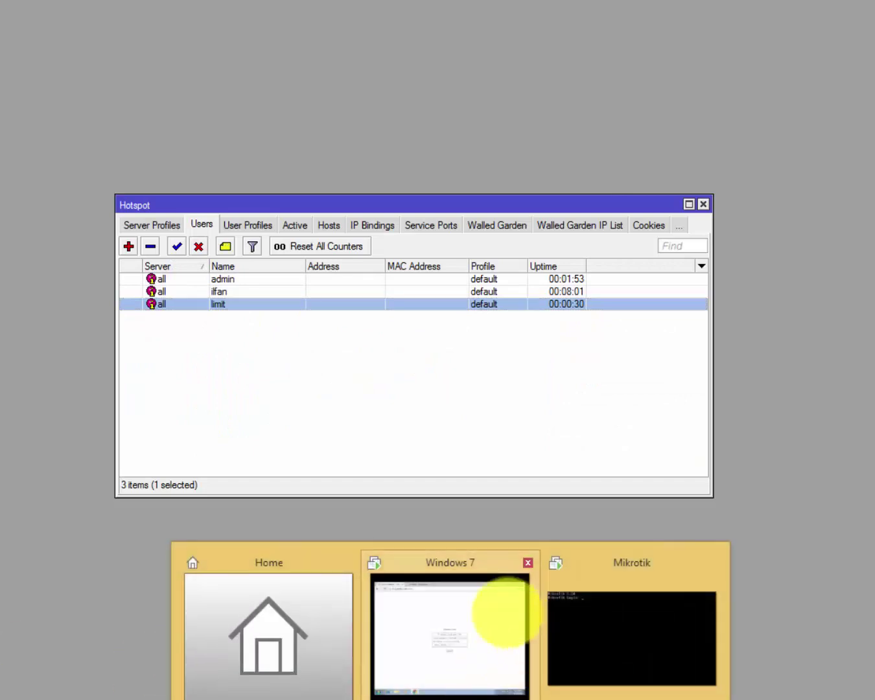
pyautogui.click(490, 607)
# Log the limit user off, noting the 2m4s session and 2m26s time left.
pyautogui.click(495, 276)
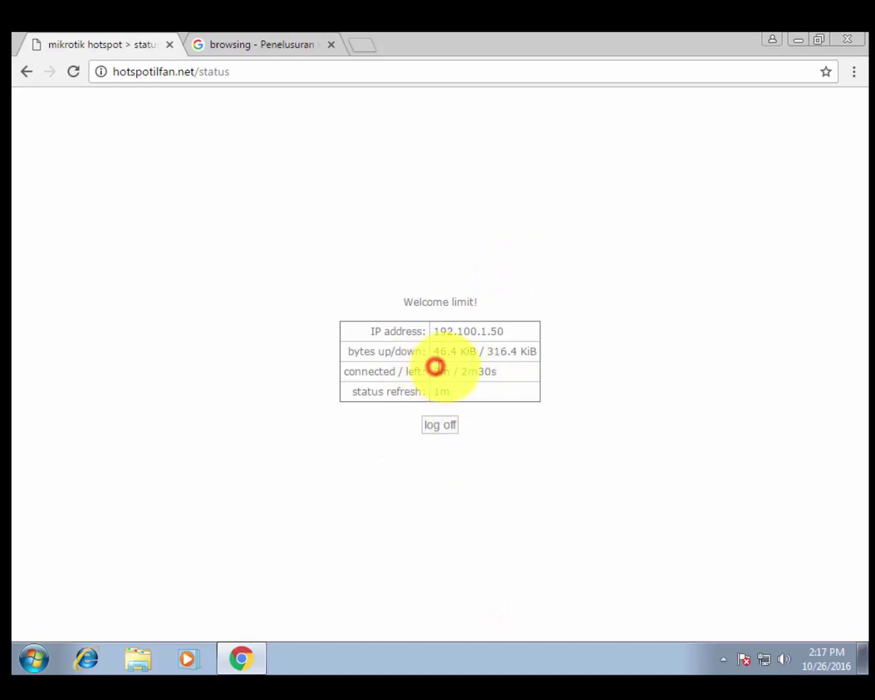
pyautogui.click(455, 428)
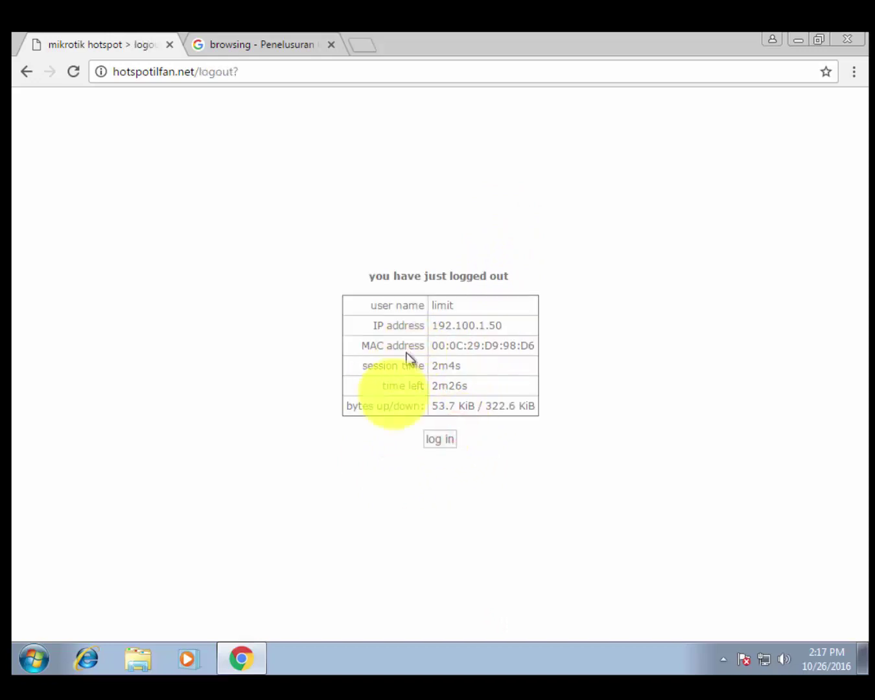
pyautogui.click(435, 379)
pyautogui.doubleClick(468, 386)
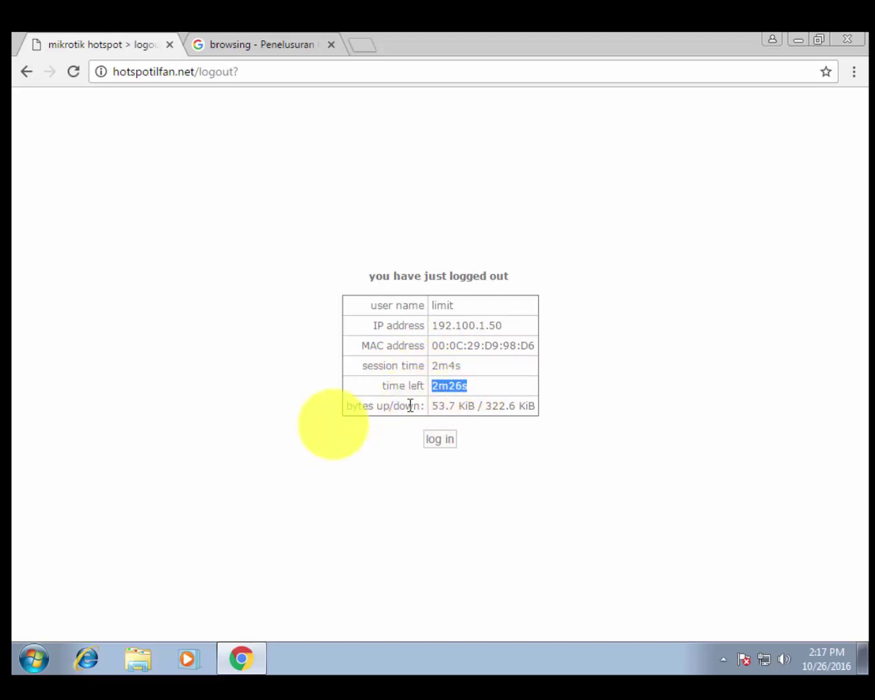
pyautogui.click(294, 452)
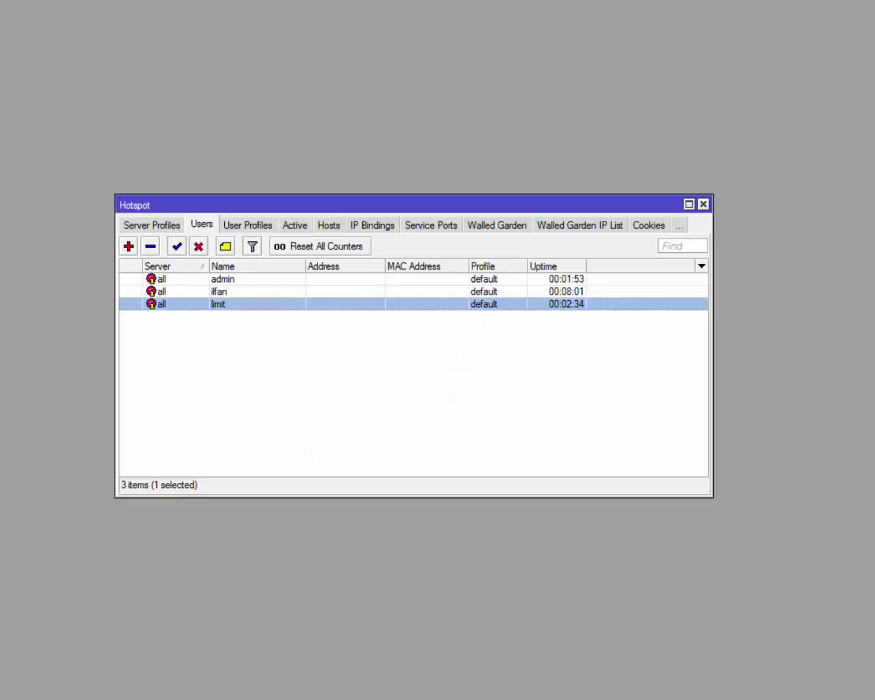
# Open user 'limit' and confirm its Limit Uptime of 00:05:00.
pyautogui.click(280, 368)
pyautogui.click(573, 303)
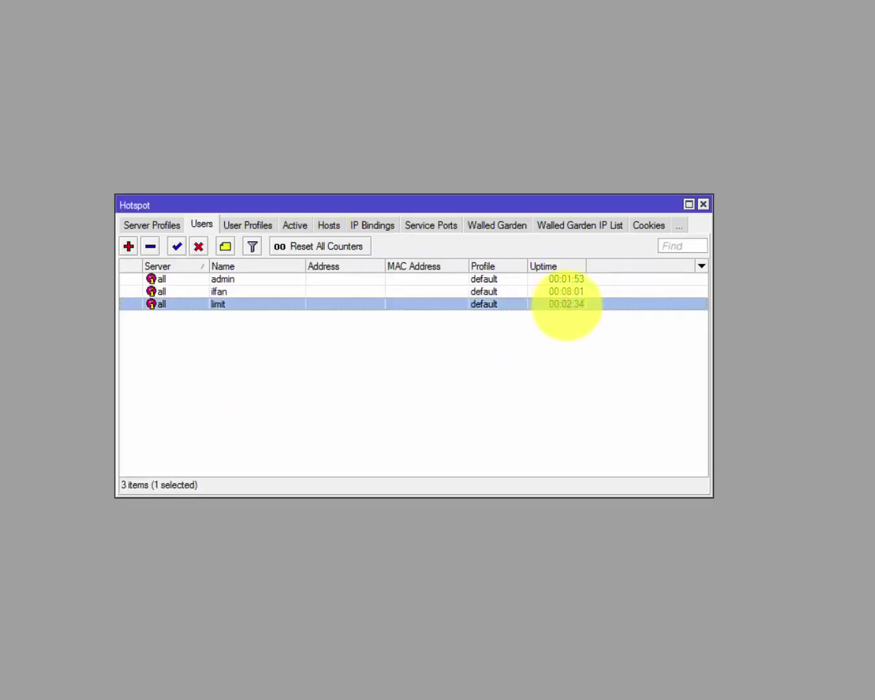
pyautogui.doubleClick(567, 305)
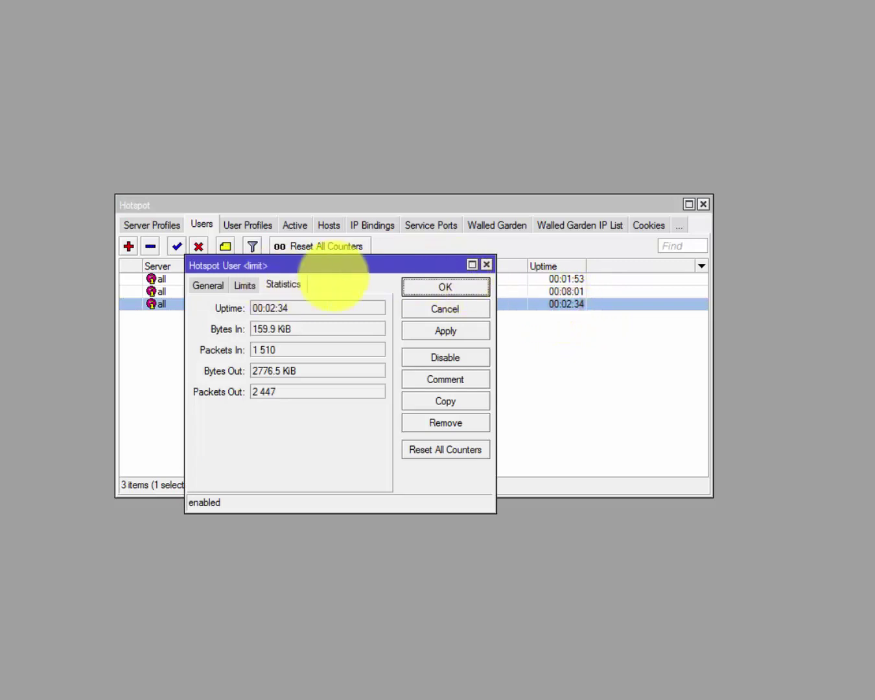
pyautogui.click(243, 285)
pyautogui.click(288, 306)
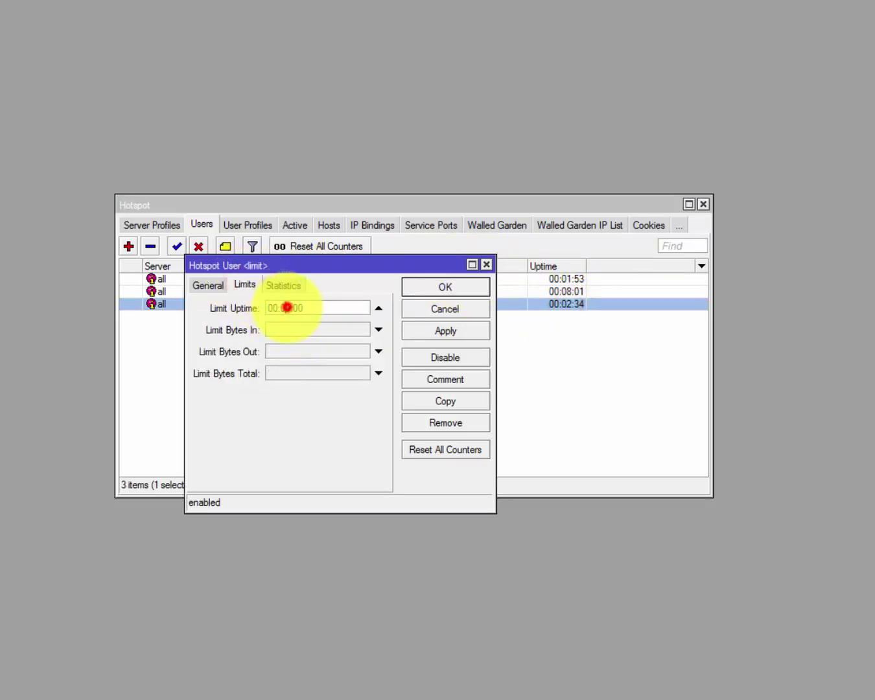
pyautogui.doubleClick(284, 307)
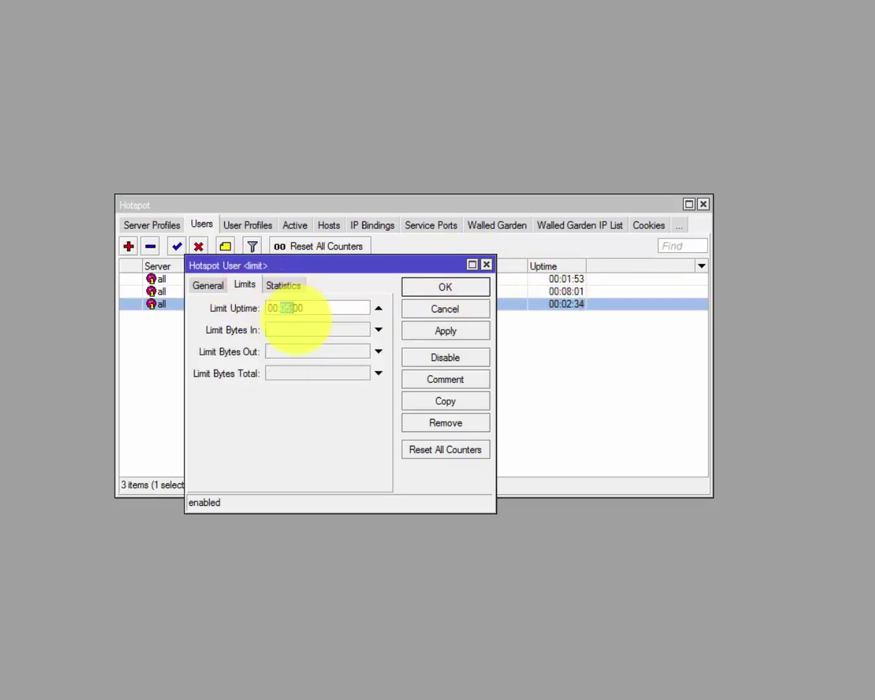
pyautogui.click(486, 265)
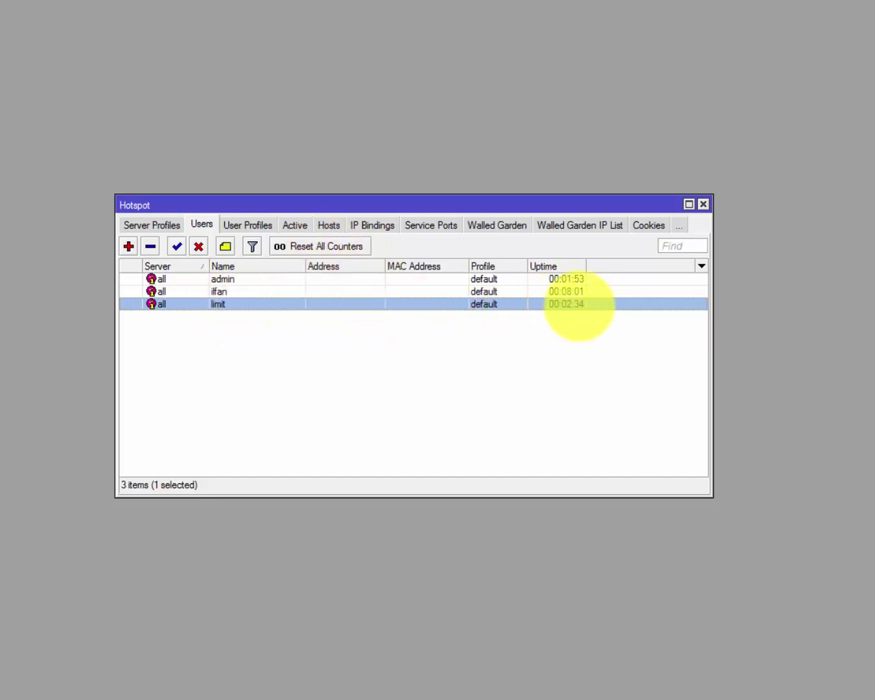
# Reset all of the limit user's counters from the Statistics tab.
pyautogui.doubleClick(594, 302)
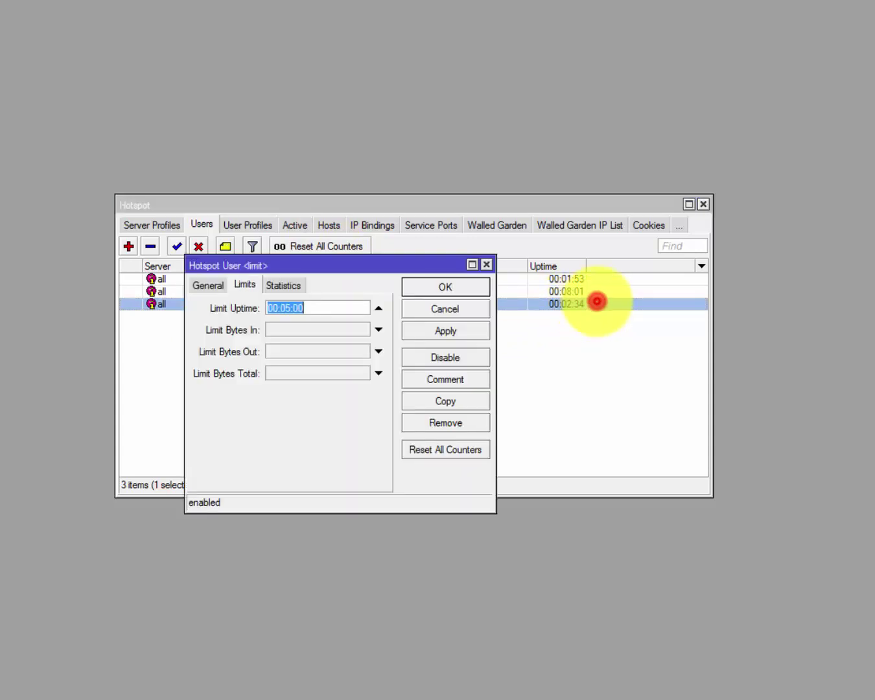
pyautogui.click(486, 265)
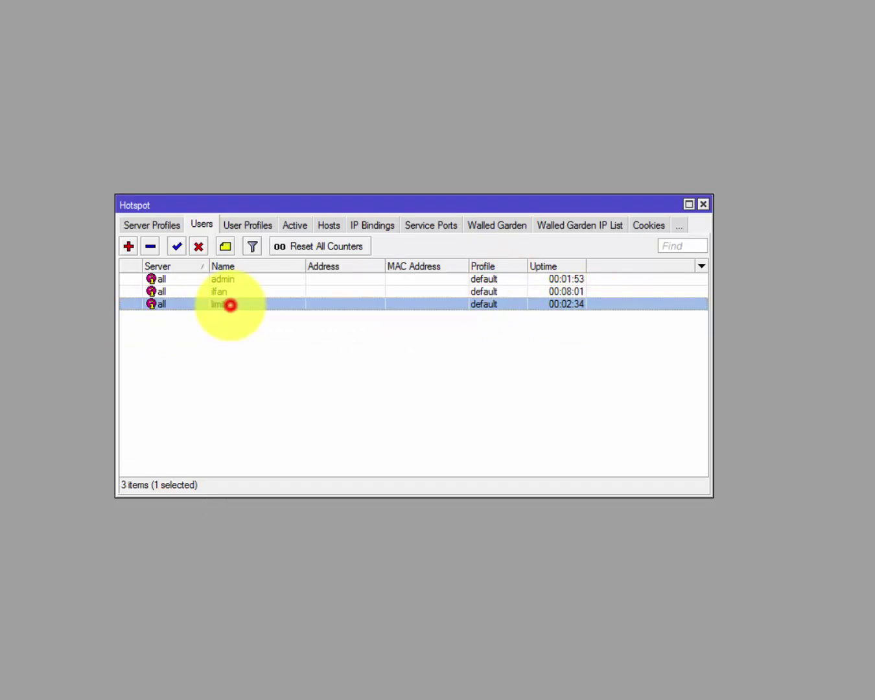
pyautogui.doubleClick(231, 304)
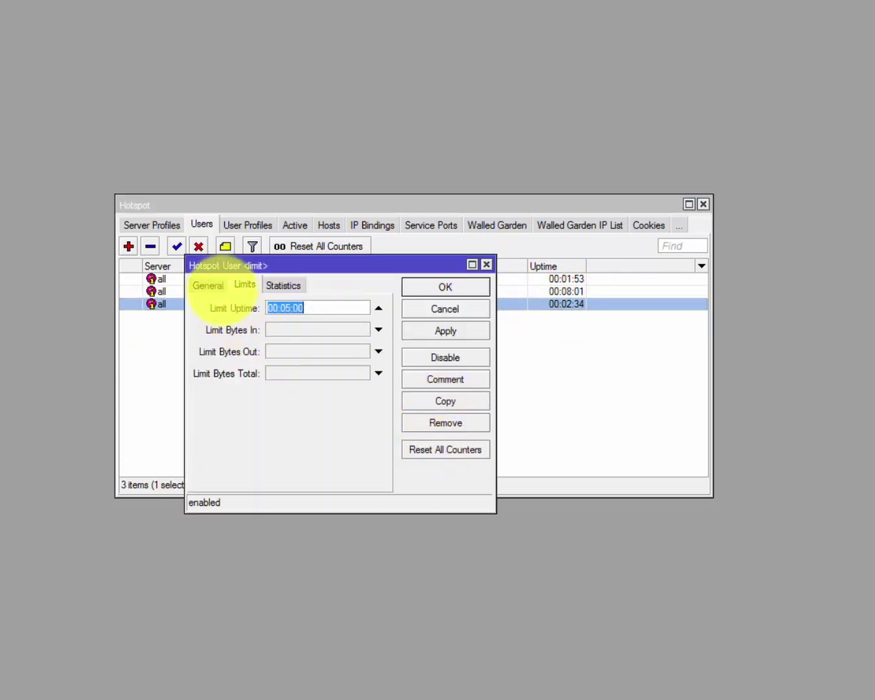
pyautogui.click(284, 286)
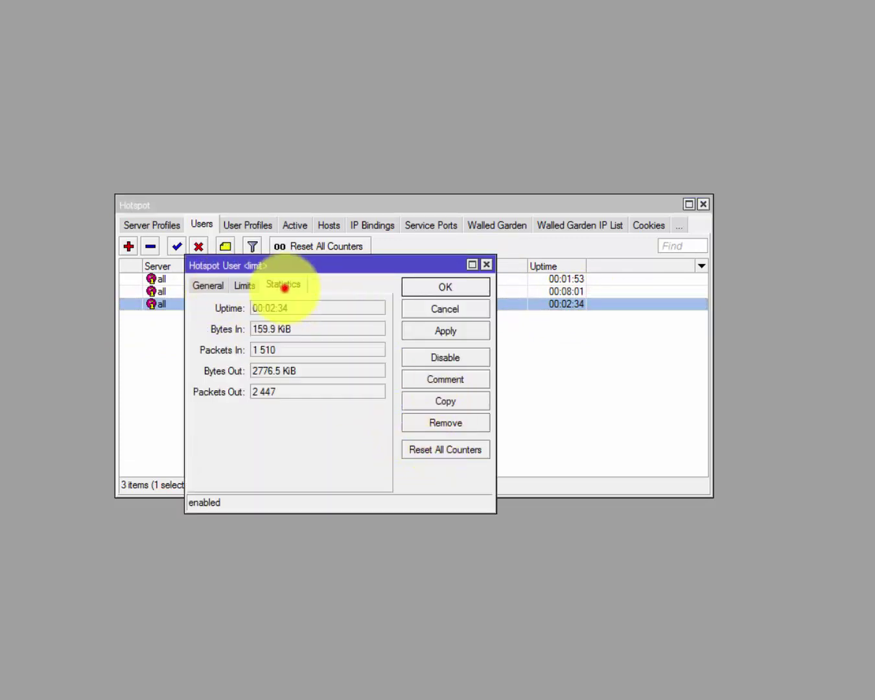
pyautogui.click(445, 448)
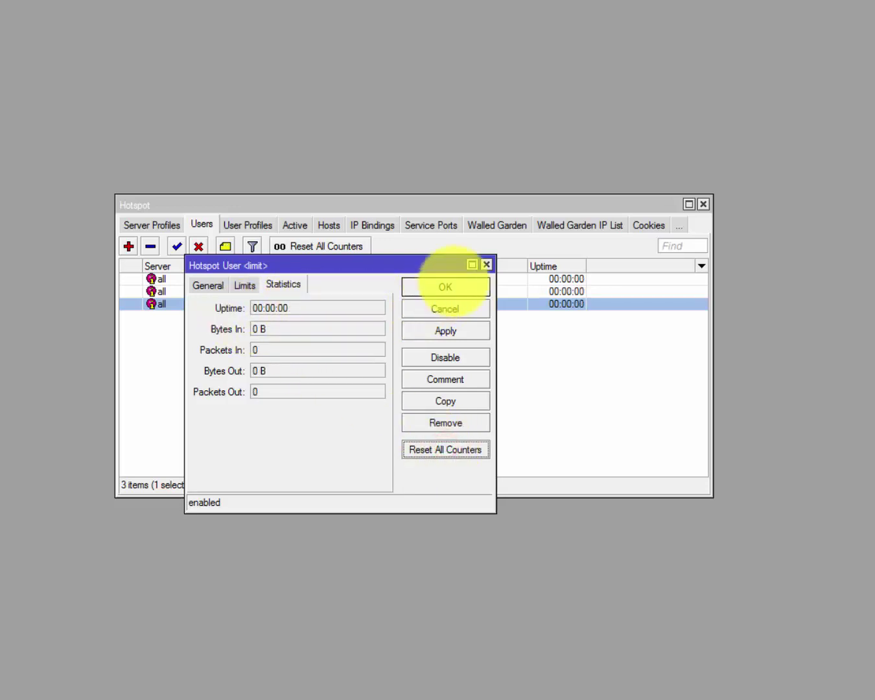
pyautogui.click(207, 285)
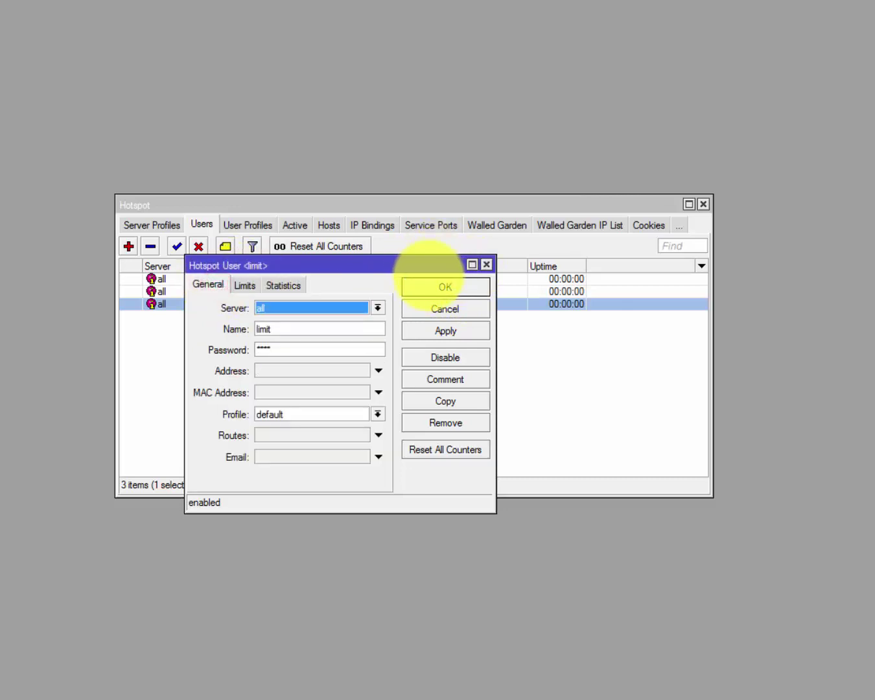
pyautogui.click(486, 265)
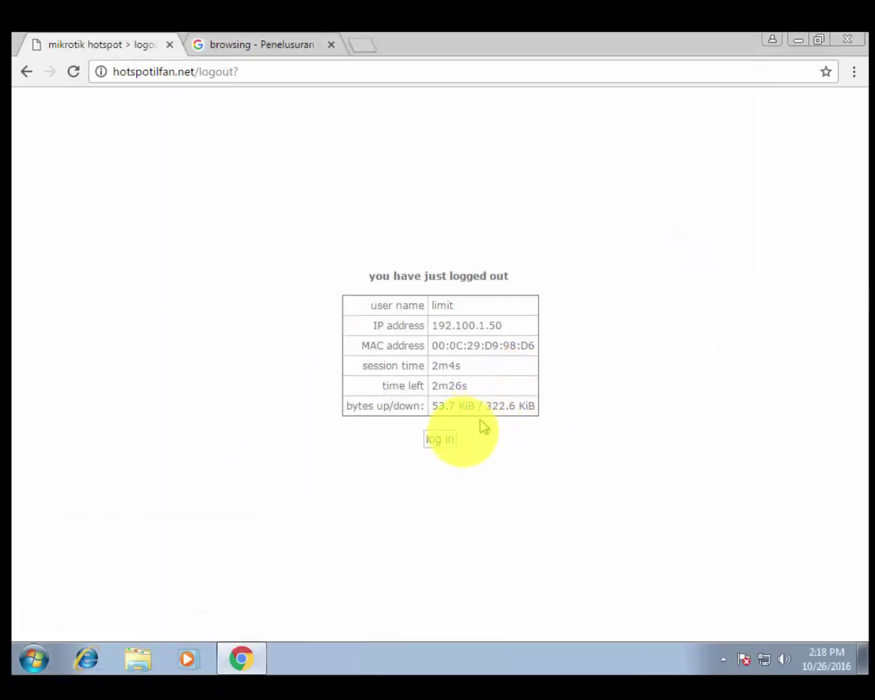
# Log back in as 'limit' and verify the status shows 0s connected, 5m left.
pyautogui.click(439, 444)
pyautogui.click(459, 308)
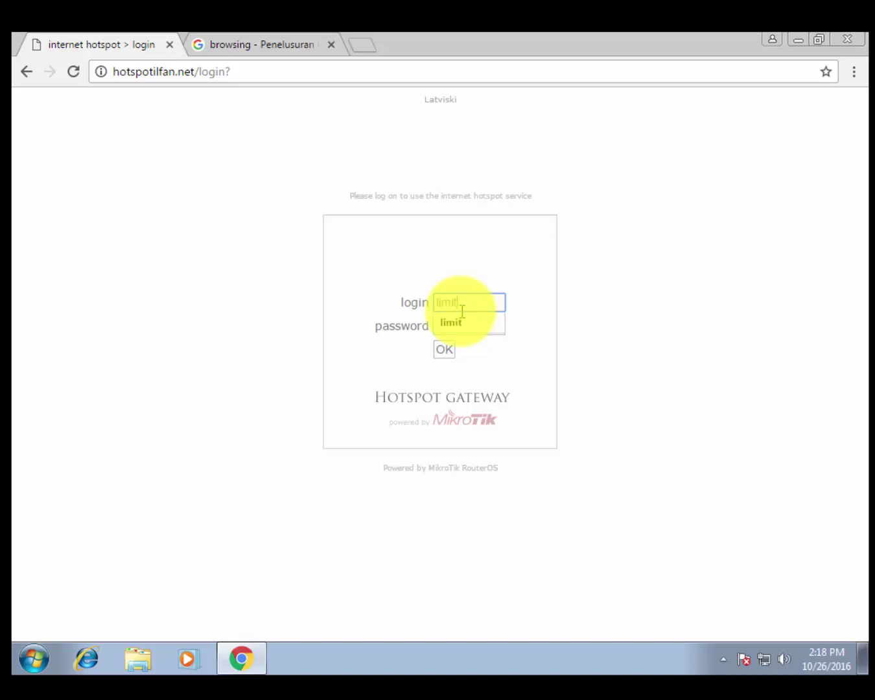
pyautogui.write('limit')
pyautogui.press('Tab')
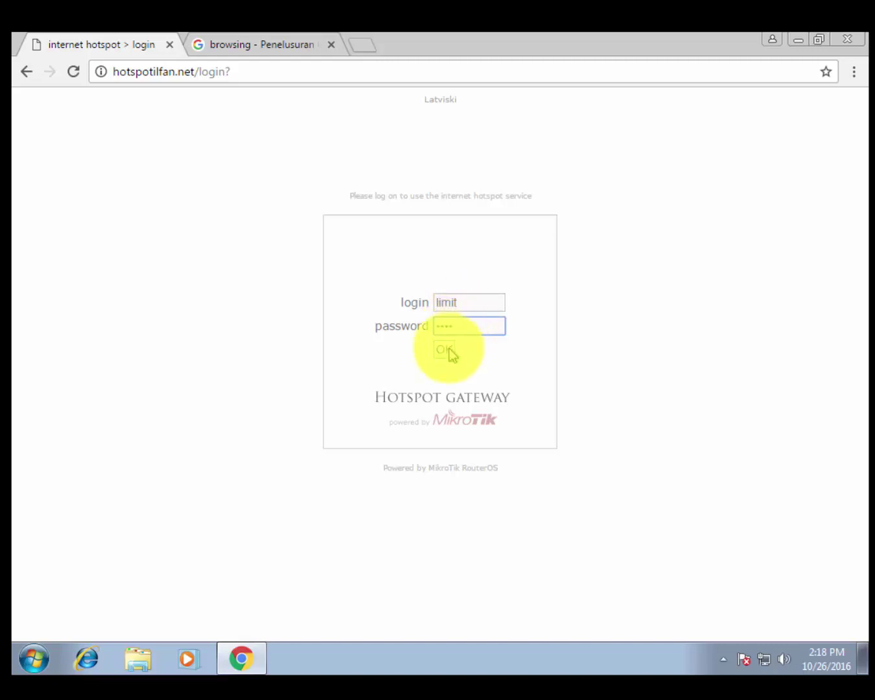
pyautogui.click(445, 350)
pyautogui.moveTo(490, 367); pyautogui.dragTo(453, 370)
pyautogui.click(454, 371)
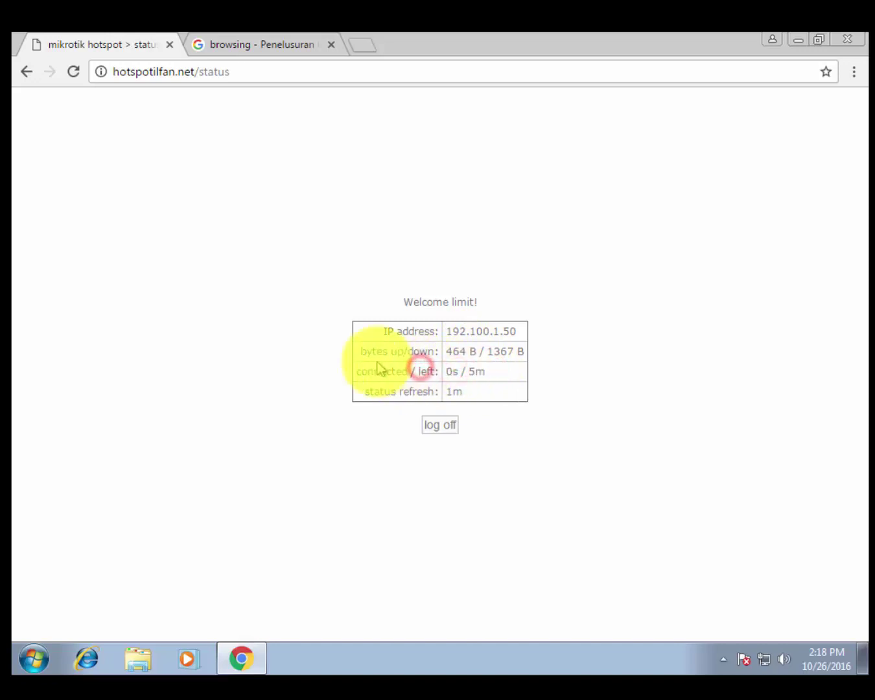
pyautogui.click(336, 305)
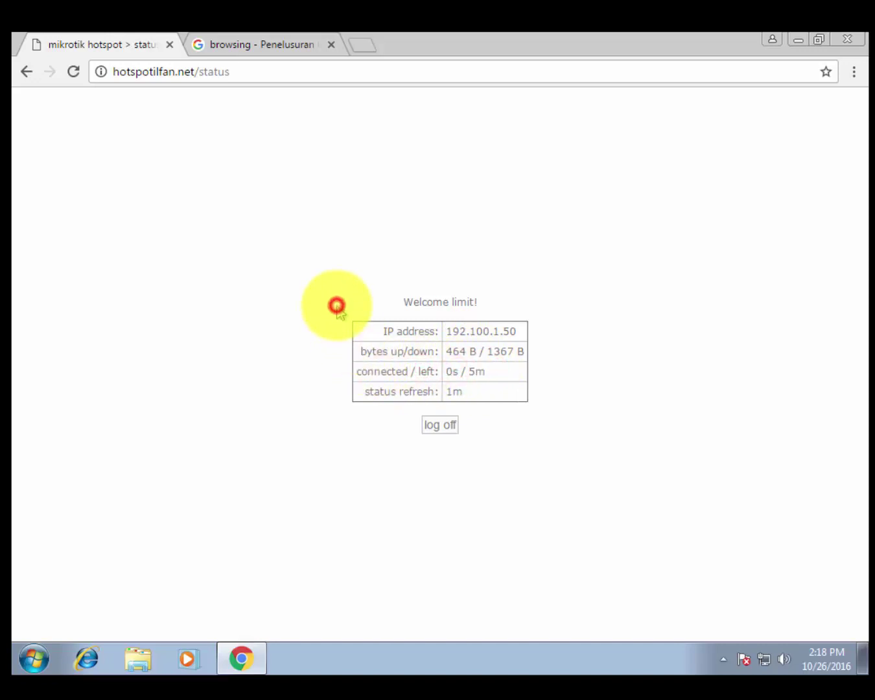